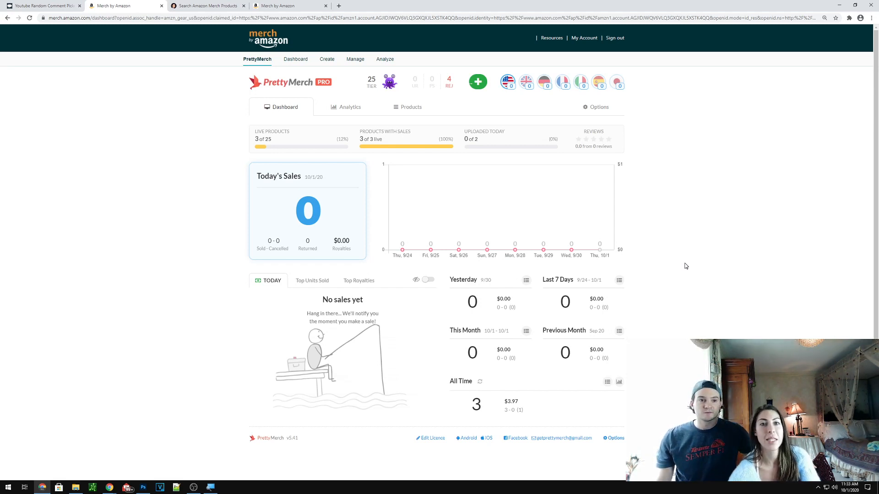
click(44, 6)
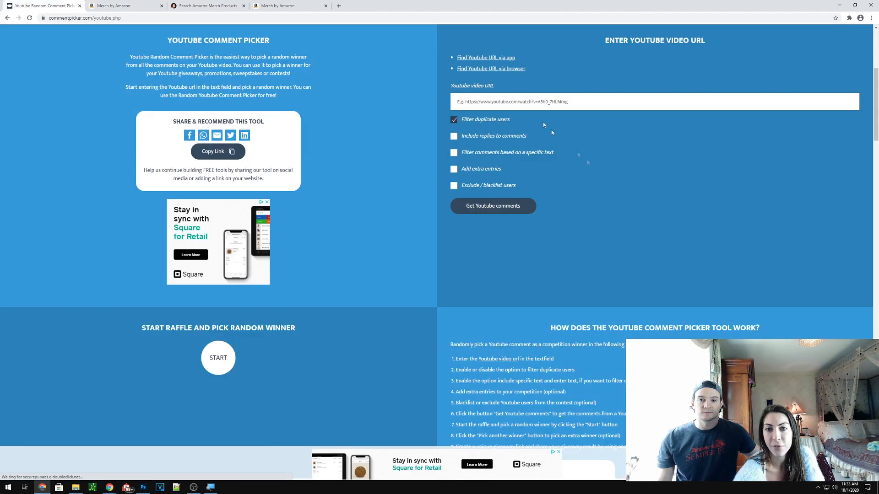
click(498, 102)
text(https://www.youtube.com/watch?v=Sle4PlbfDyU)
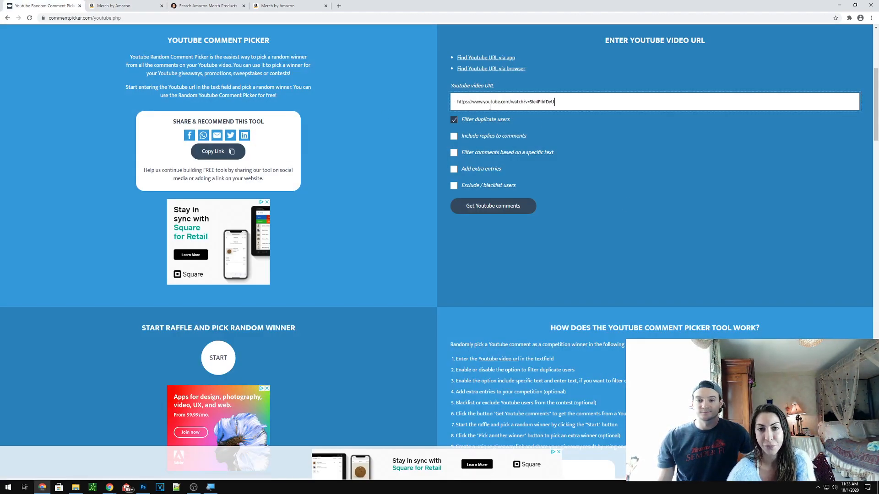
click(505, 204)
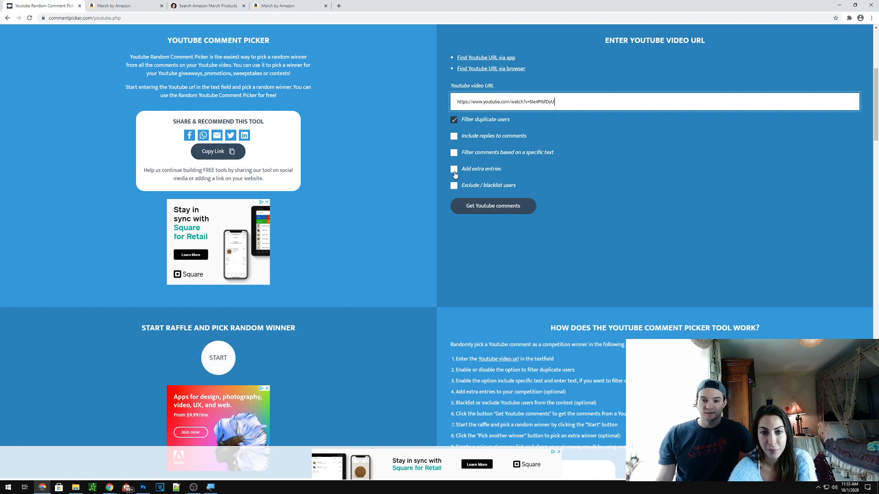
click(482, 207)
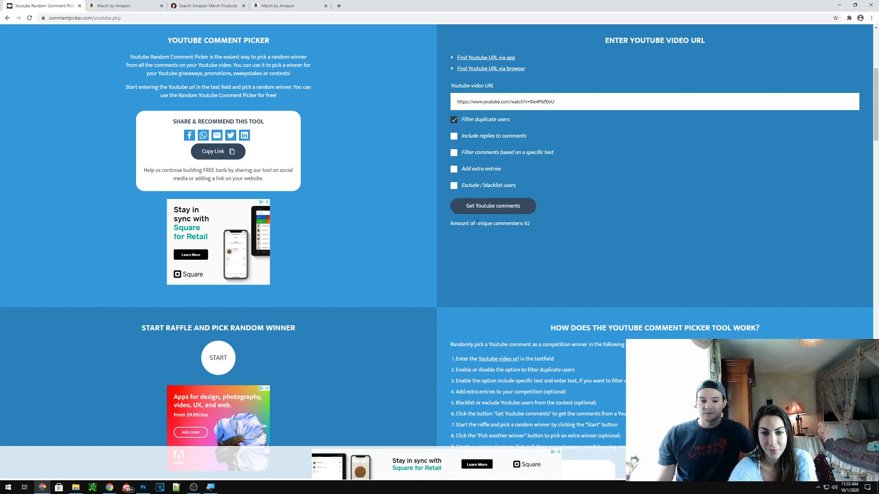
click(231, 361)
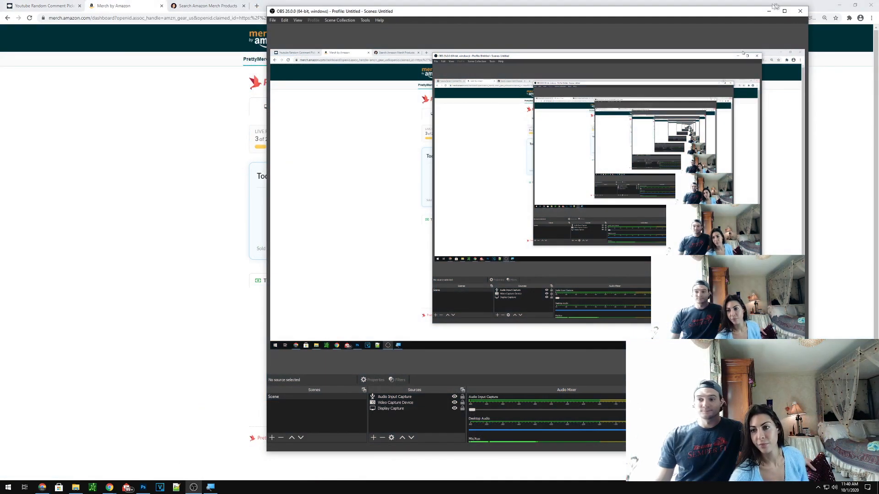
Step: Minimise the OBS window and open the page for creating a new Merch by Amazon product
click(769, 11)
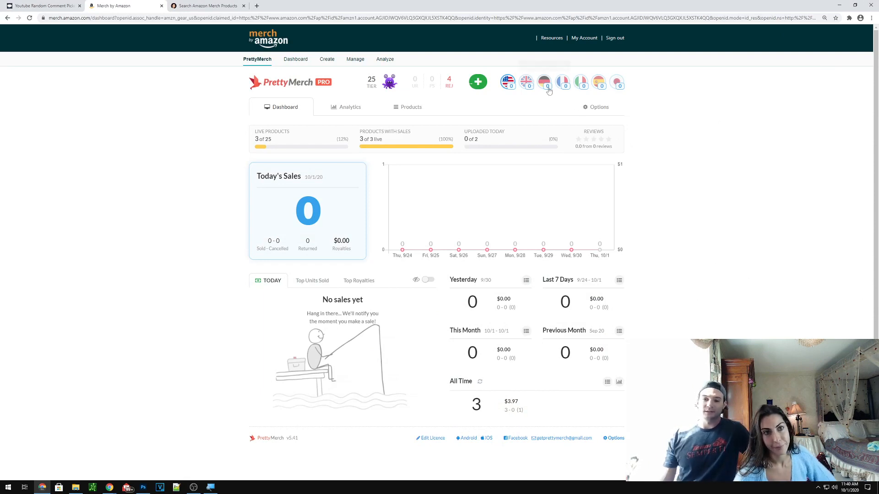
mouse_move(471, 84)
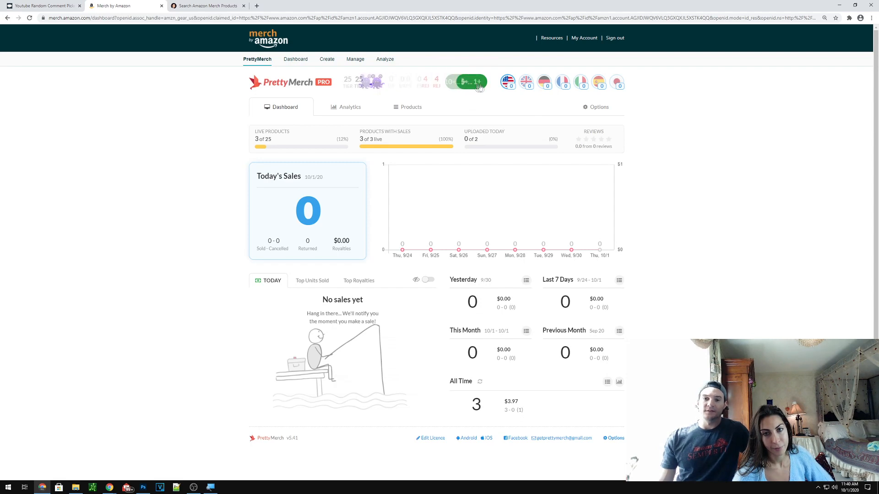
click(476, 84)
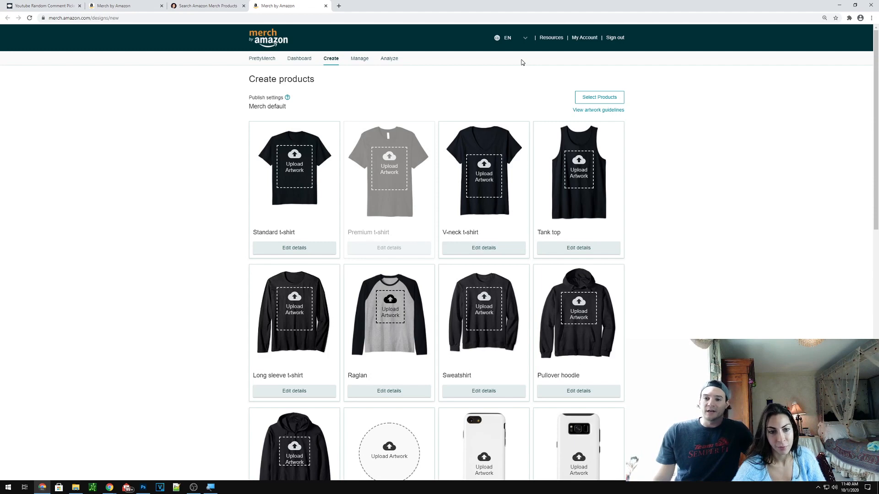
Step: Restrict the publishing selection to the standard t-shirt on the .com marketplace only
click(590, 98)
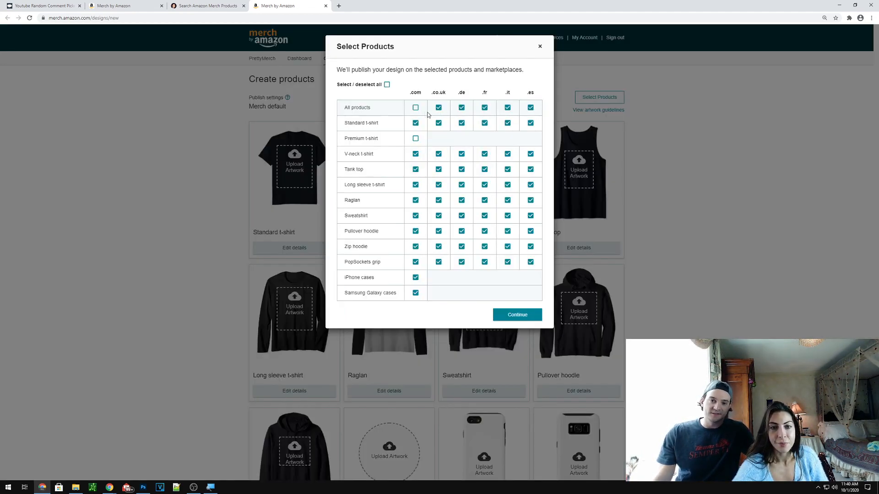
click(387, 85)
click(387, 85)
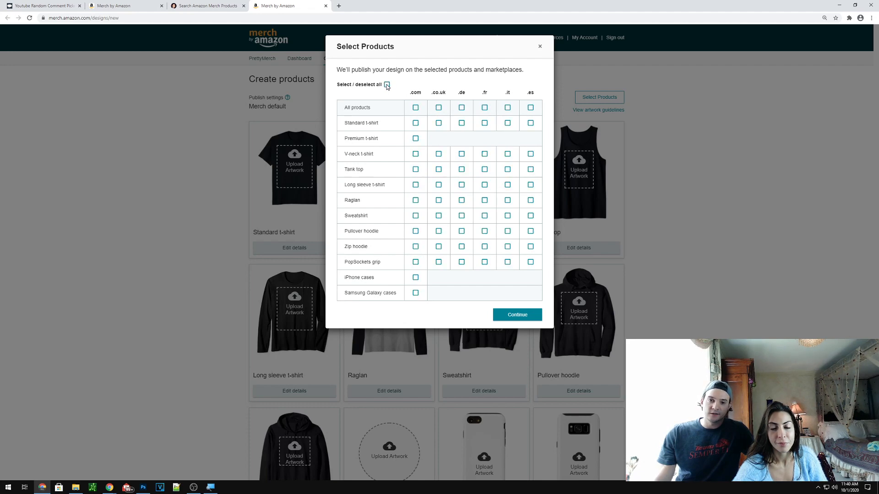
click(415, 124)
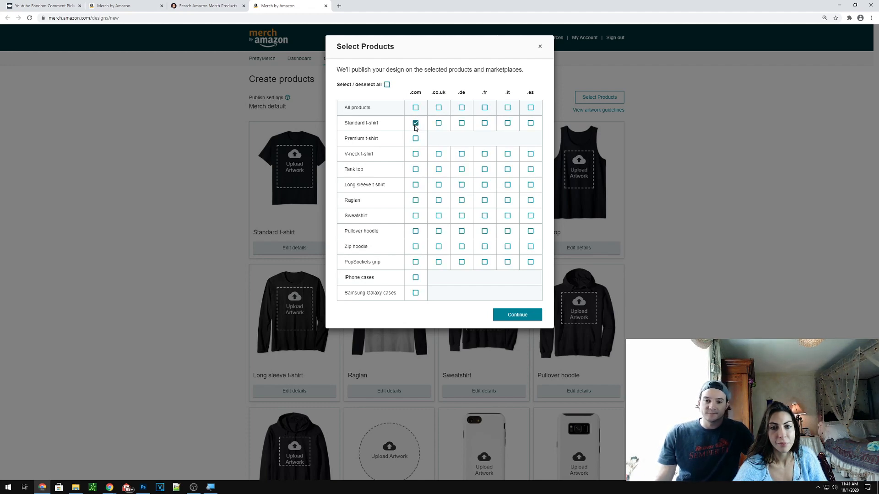
click(517, 316)
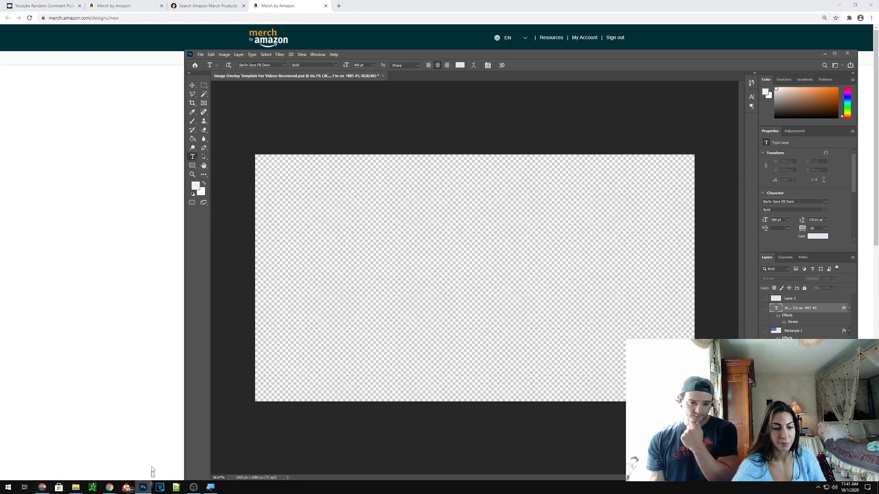
Step: Switch to Photoshop and create a new 4500 x 5400 px RGB document at 72 pixels/inch
click(143, 487)
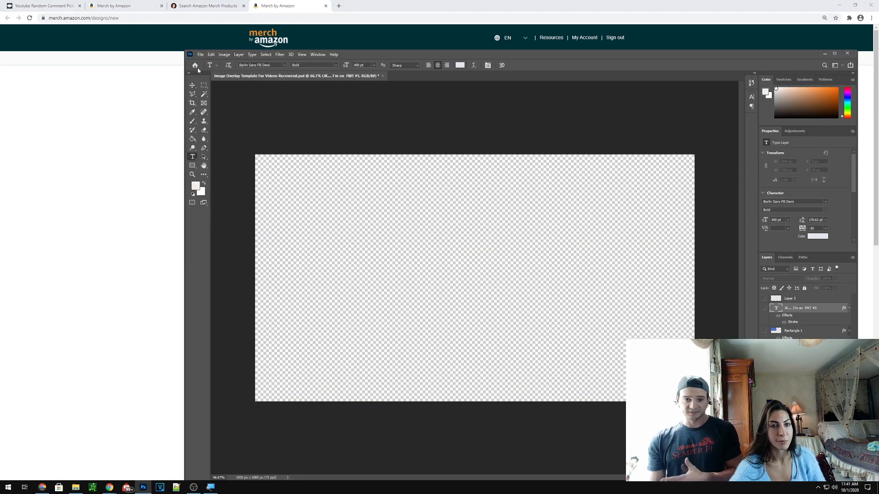
click(201, 55)
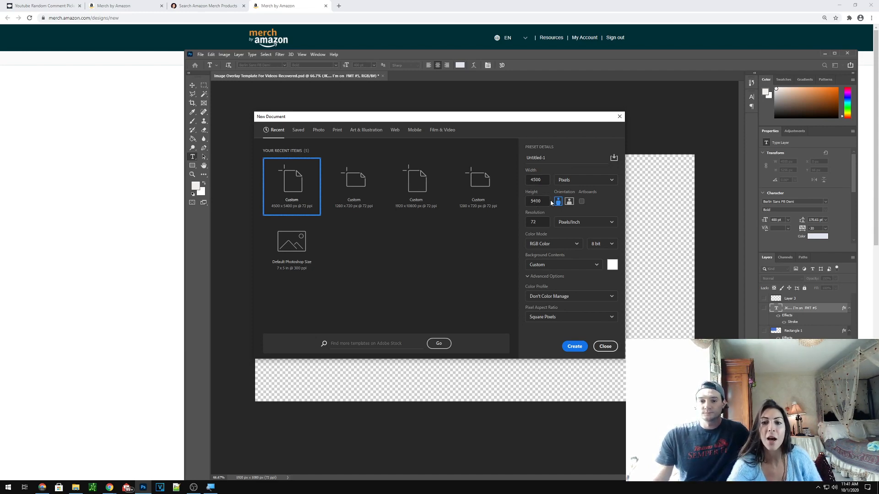
click(572, 347)
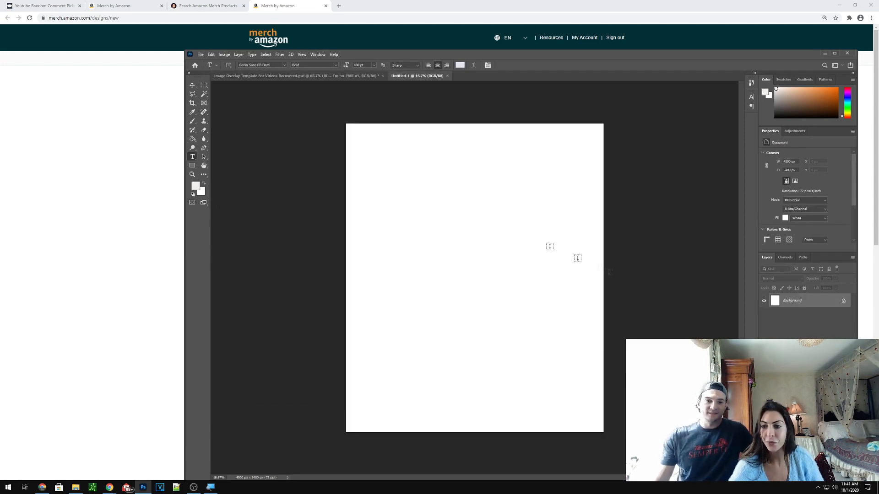
Step: Fill the canvas background with a near-black colour using the Paint Bucket tool
click(192, 138)
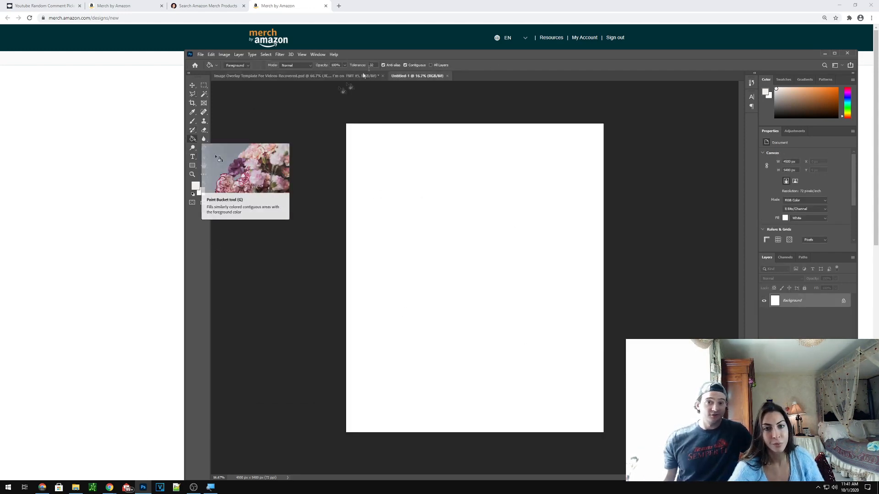
click(197, 188)
click(389, 139)
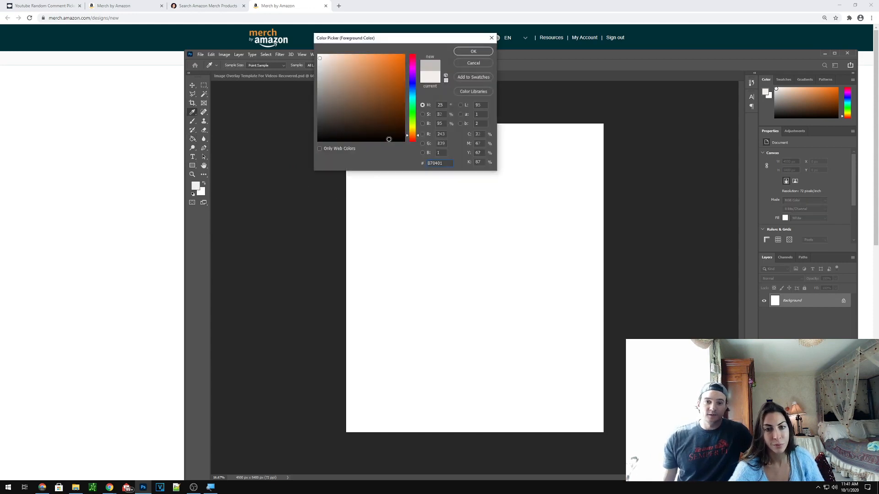
click(478, 54)
click(438, 189)
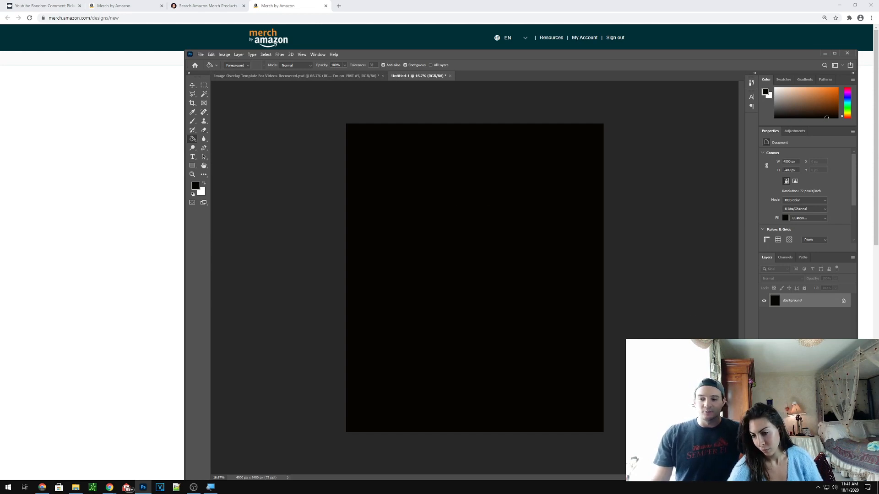
Step: Add two blank layers above the background and select the lower one, Layer 1
click(830, 476)
click(830, 476)
click(807, 317)
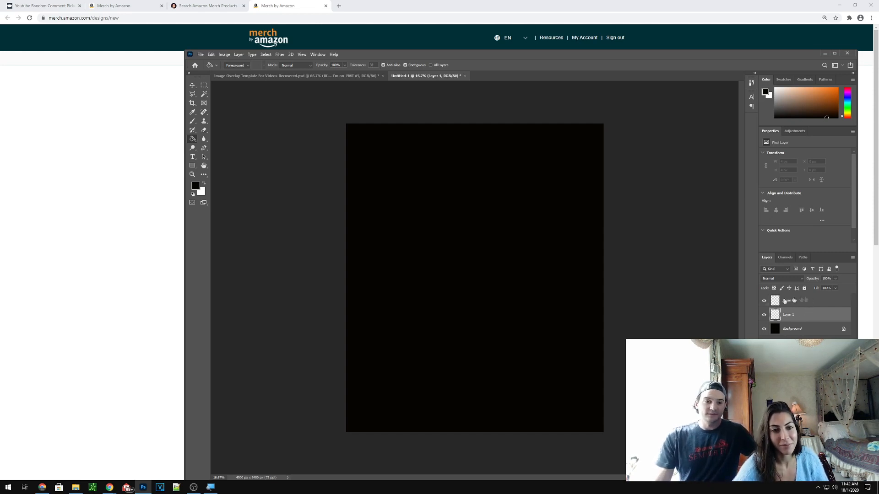
Step: Draw a paragraph text box covering the whole canvas and set its font size to 1200 pt
click(192, 157)
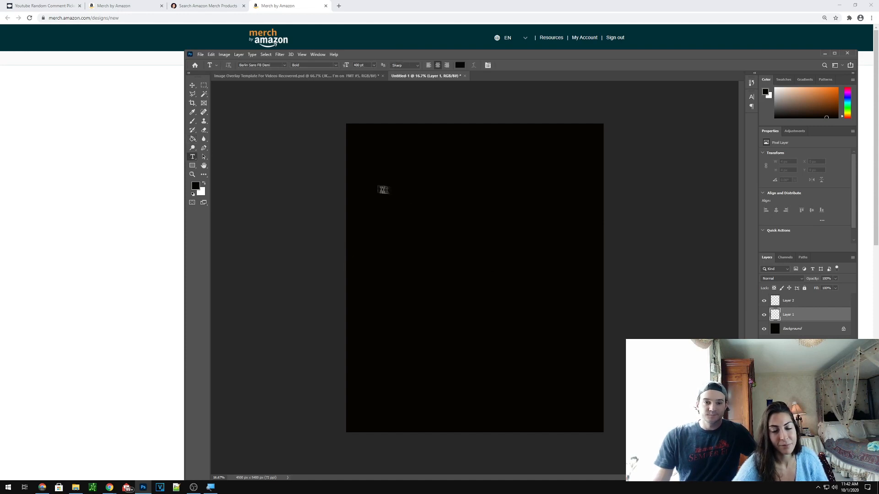
drag(337, 123, 604, 428)
drag(338, 275, 346, 277)
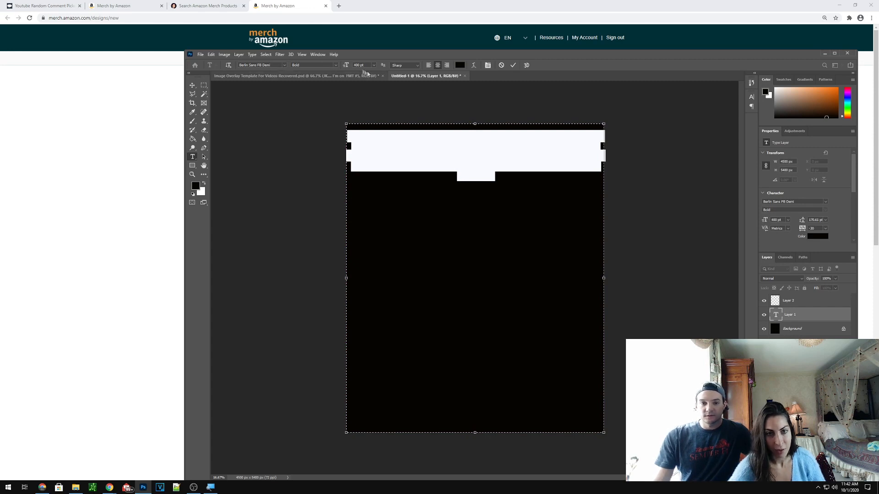
text(1200)
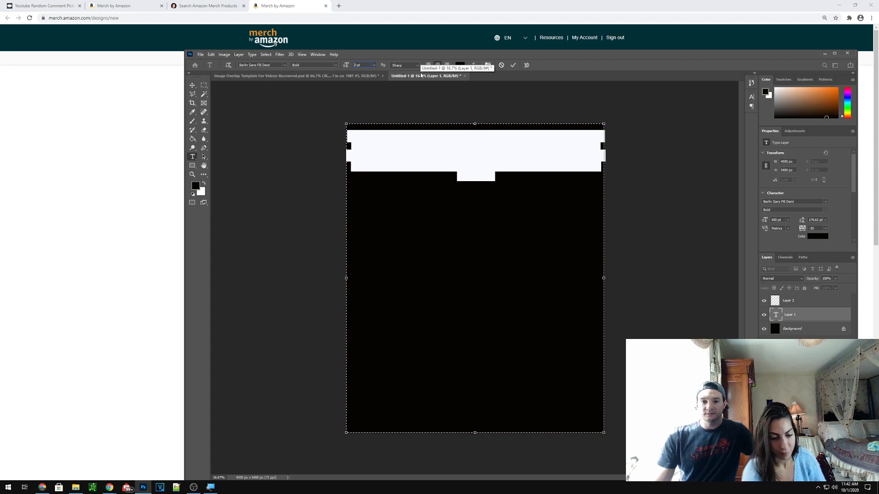
key(Return)
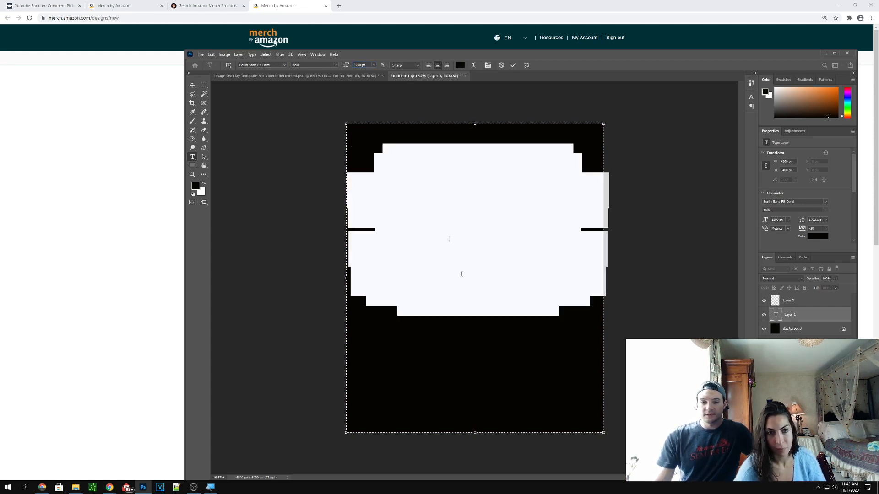
Step: Select the placeholder text and change its colour to white
click(484, 299)
drag(547, 325, 365, 123)
click(460, 65)
click(324, 55)
click(459, 51)
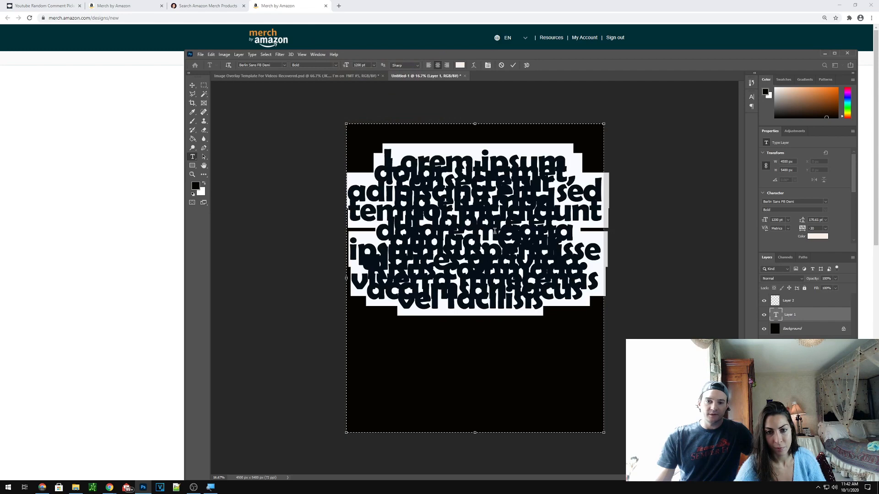
click(460, 65)
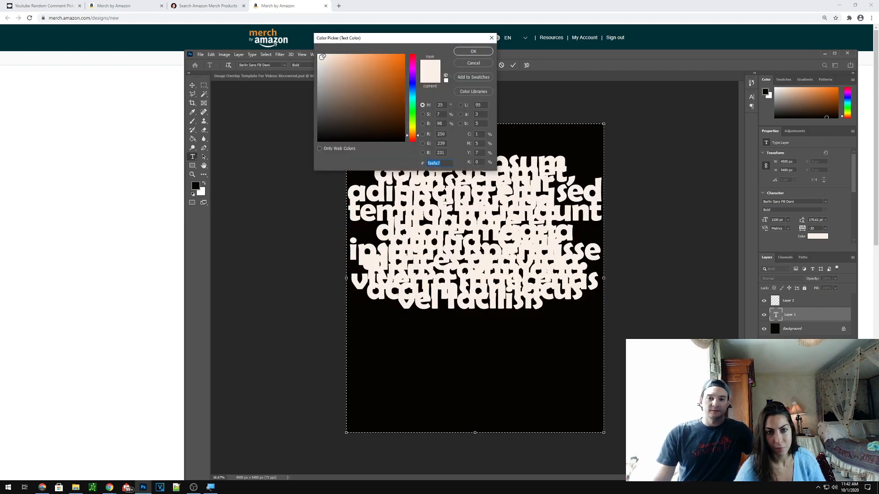
click(319, 56)
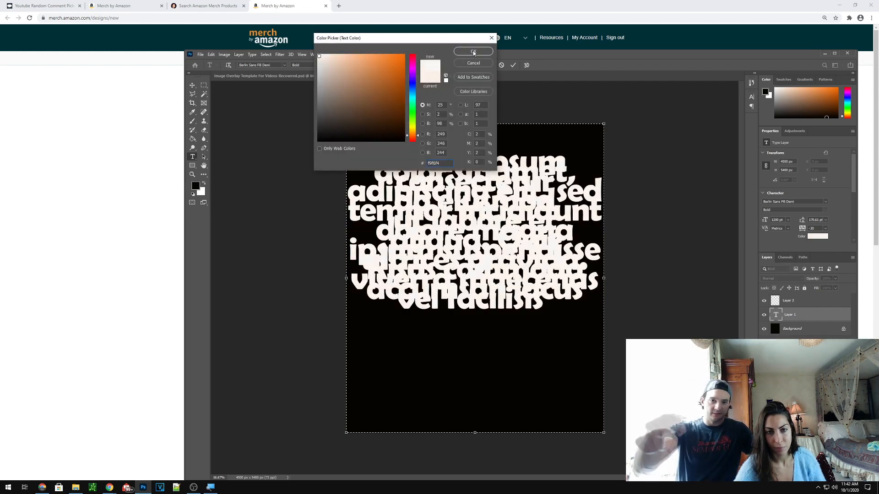
click(318, 54)
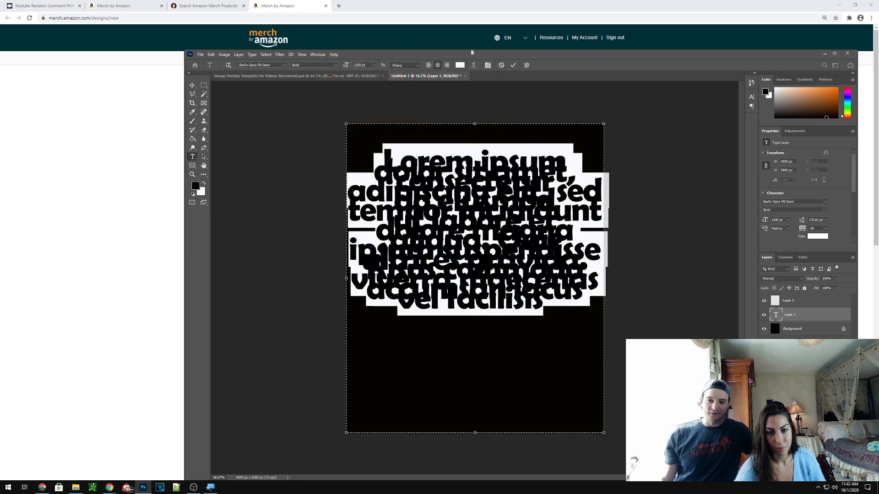
click(545, 316)
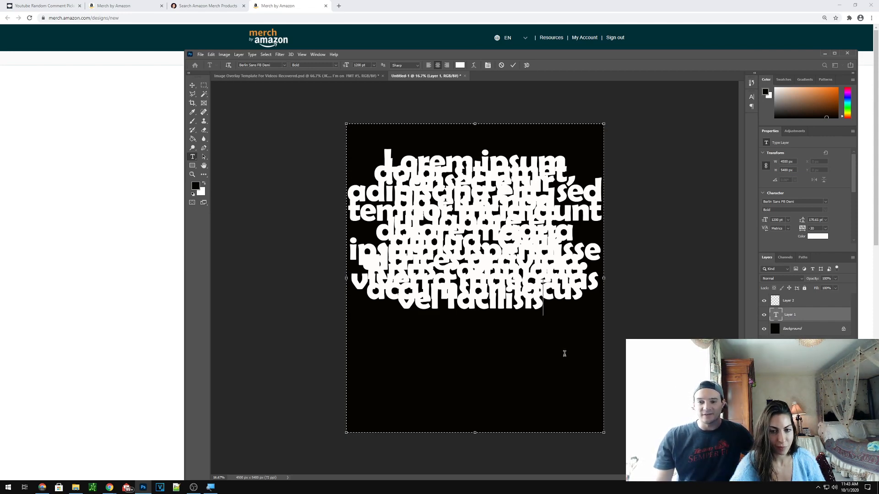
Step: Set the leading of all the placeholder text to 700 pt
key(ctrl+a)
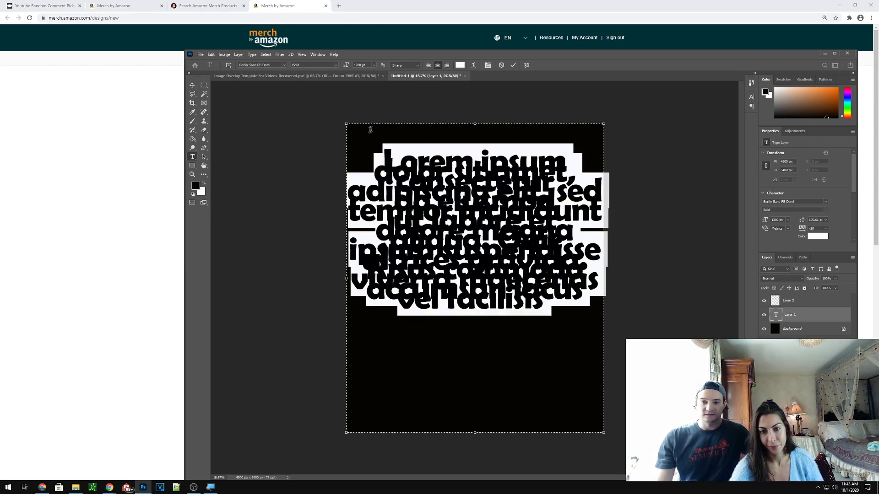
click(750, 106)
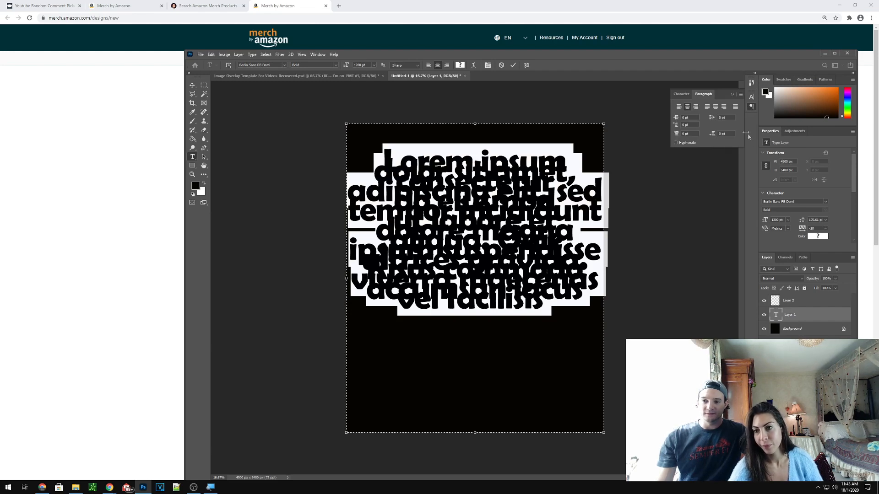
click(751, 97)
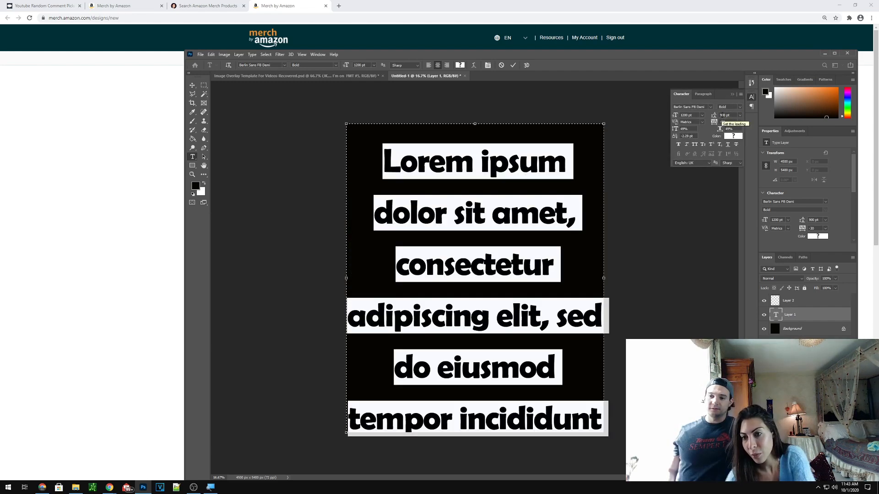
click(723, 115)
key(BackSpace)
text(700)
key(Return)
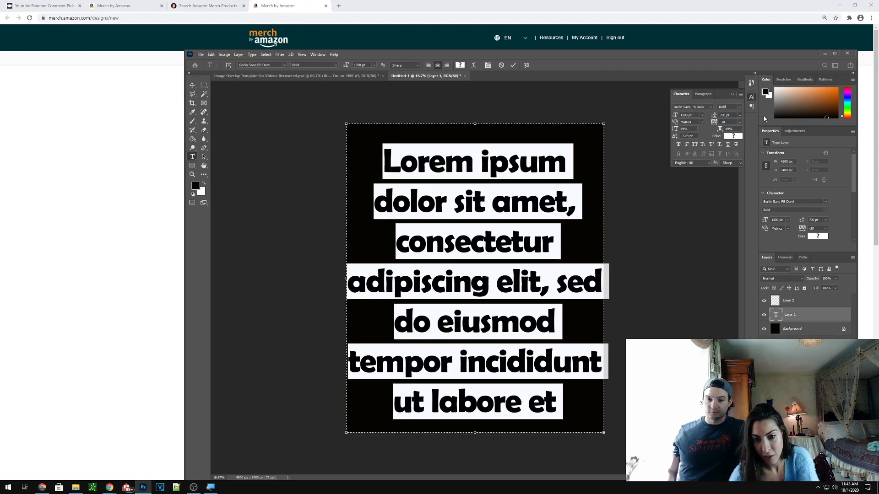
key(ctrl+Return)
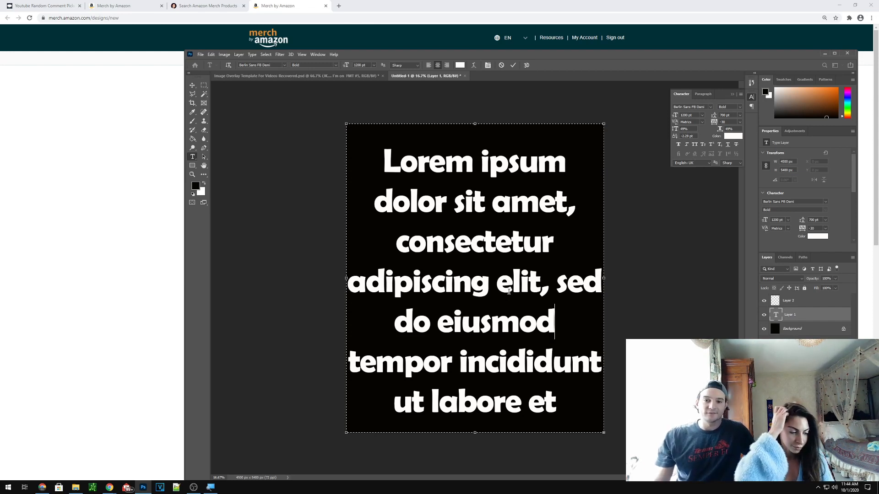
click(562, 412)
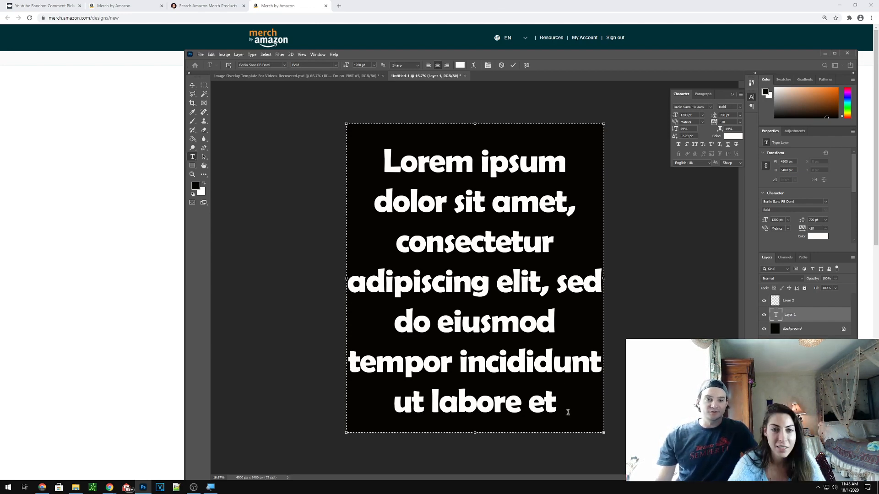
Step: Switch back to the browser and open the Search Amazon Merch Listings page on ryanhogue.com
click(343, 16)
click(189, 6)
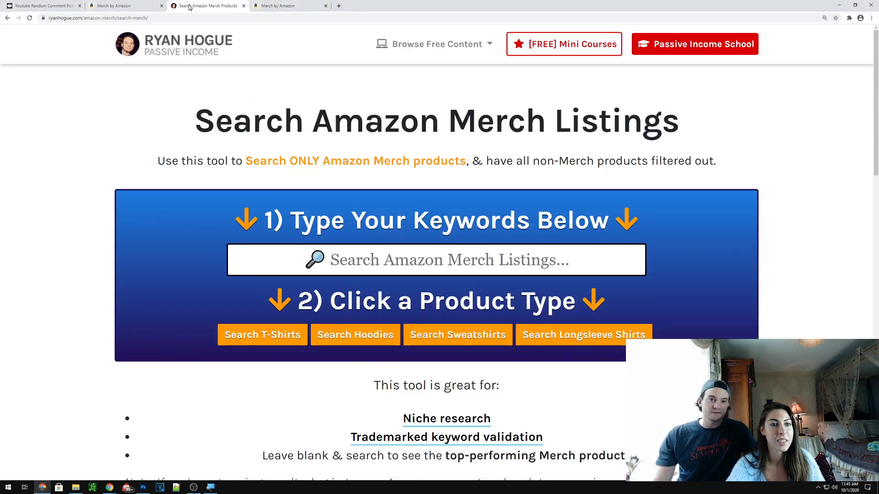
Step: Search the Amazon Merch t-shirt listings for "full moon"
click(417, 261)
text(full moon)
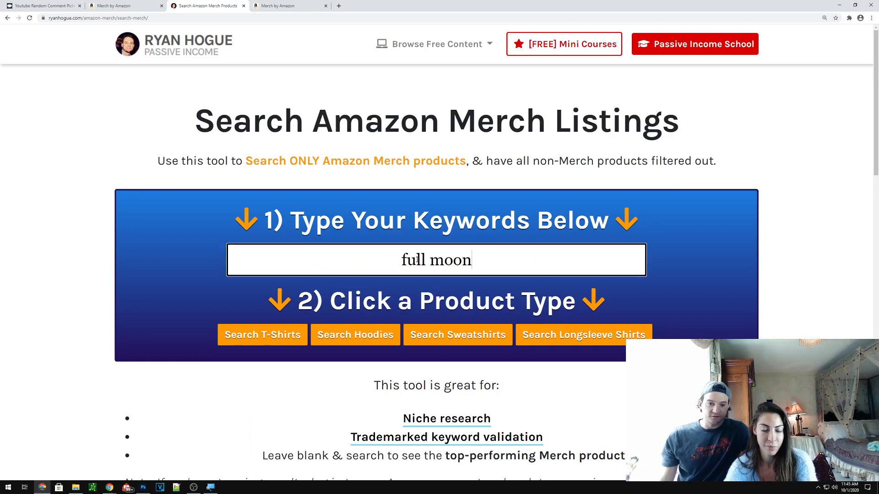
click(251, 333)
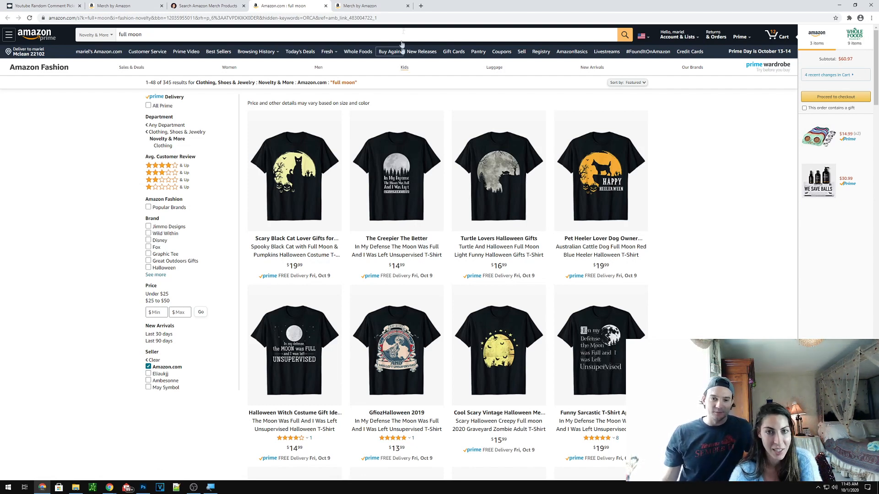
Step: Open tmsearch.uspto.gov in a new tab and run a basic word mark search for "in my defense the moon was full"
click(420, 5)
text(tm)
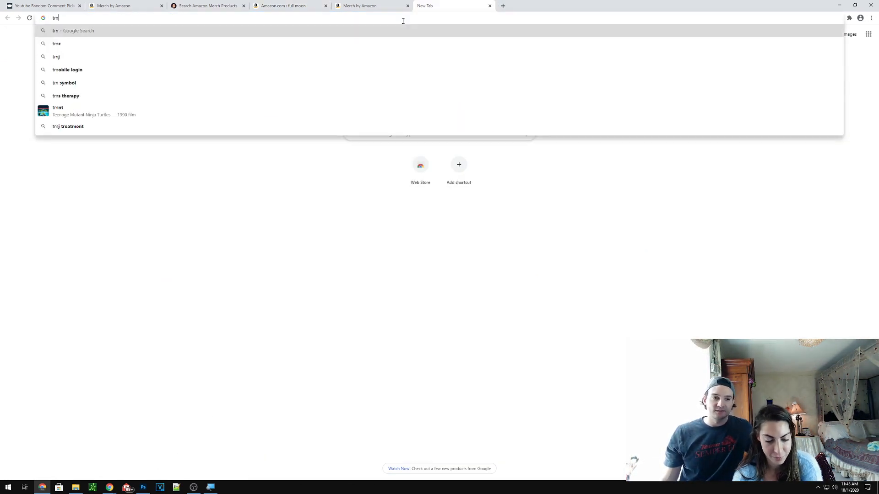
text(search.u)
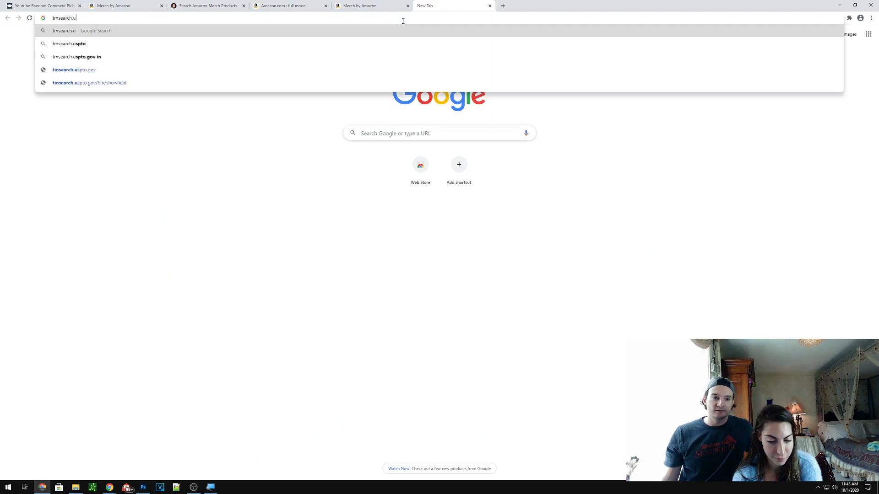
text(spto.gov)
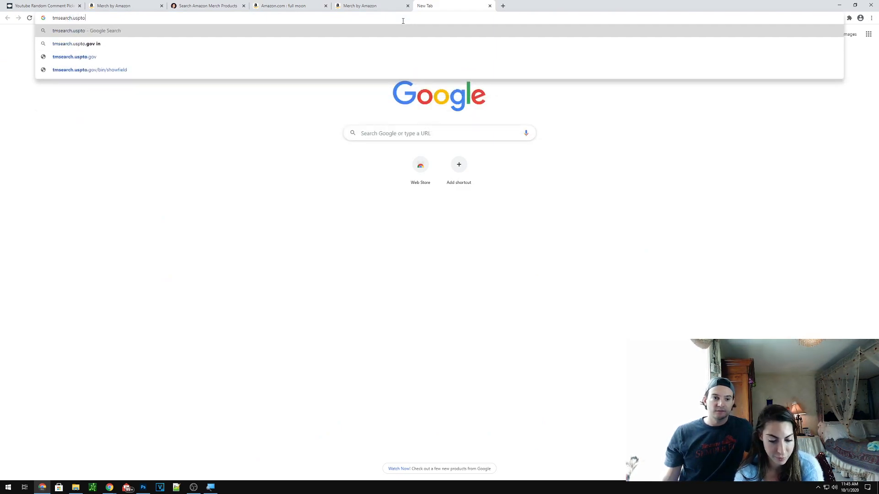
key(Return)
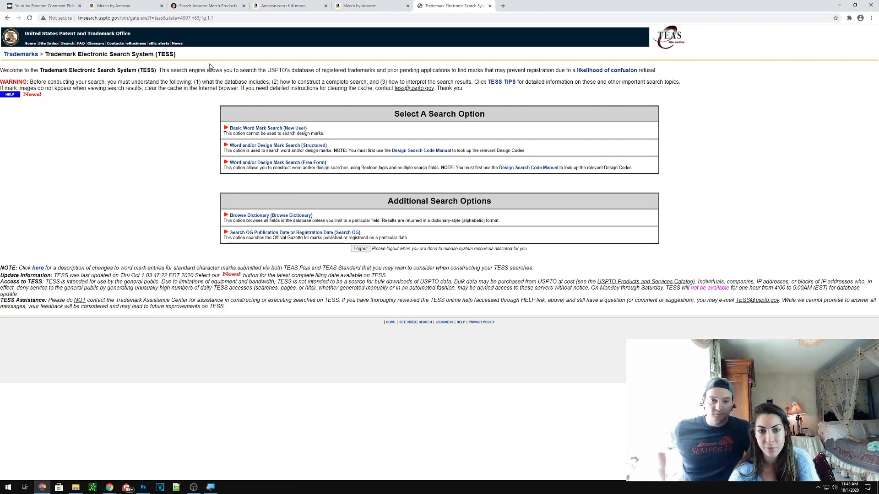
click(272, 129)
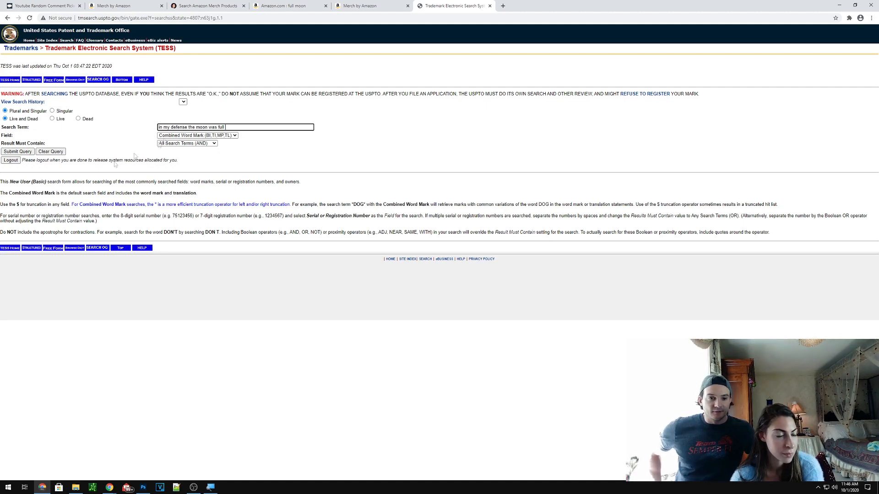
click(11, 152)
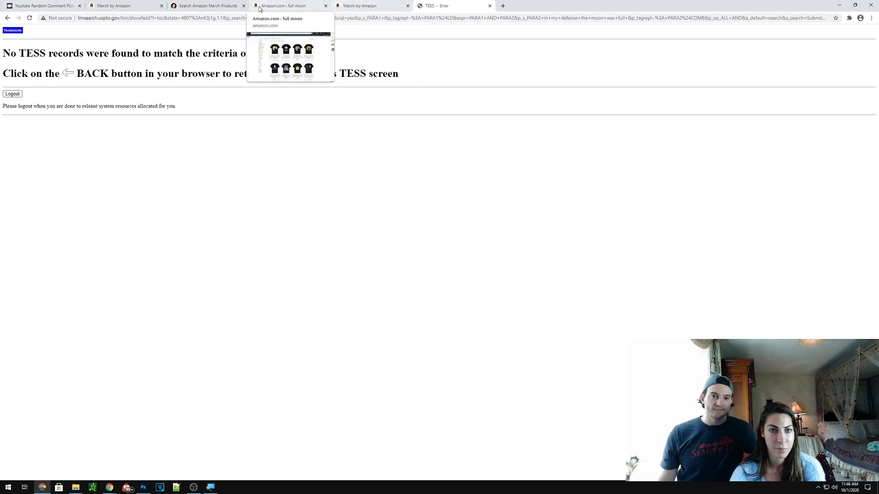
Step: Switch to Photoshop and delete all the placeholder text in the canvas-wide text box
click(143, 487)
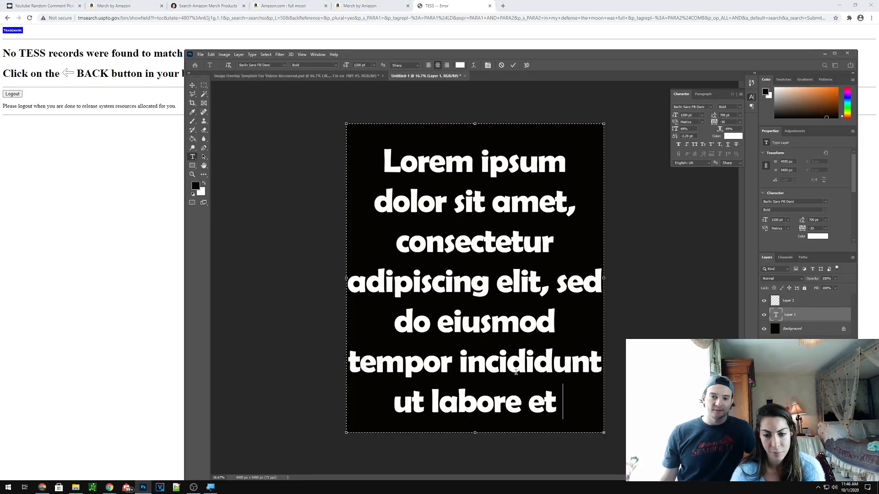
drag(561, 402, 365, 145)
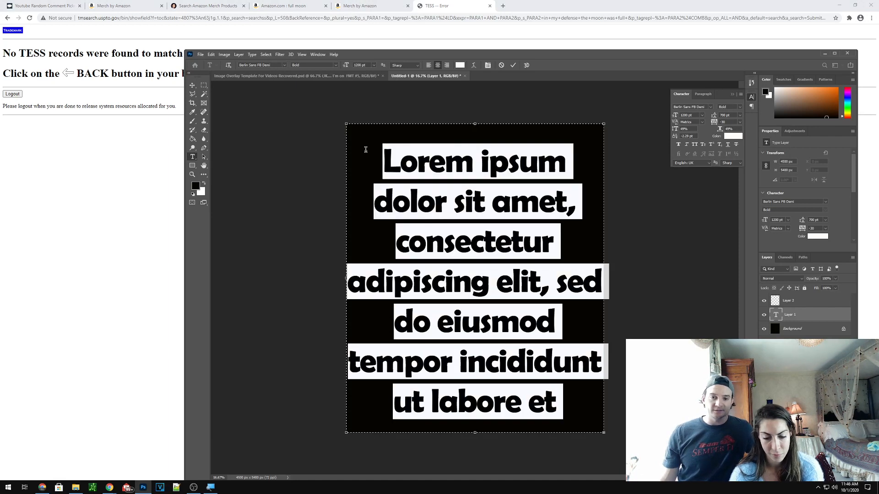
text(dolore magna aliqua. Quis ipsum suspendisse ultrices gravida. Risus commodo viverra maecenas accumsan lacus)
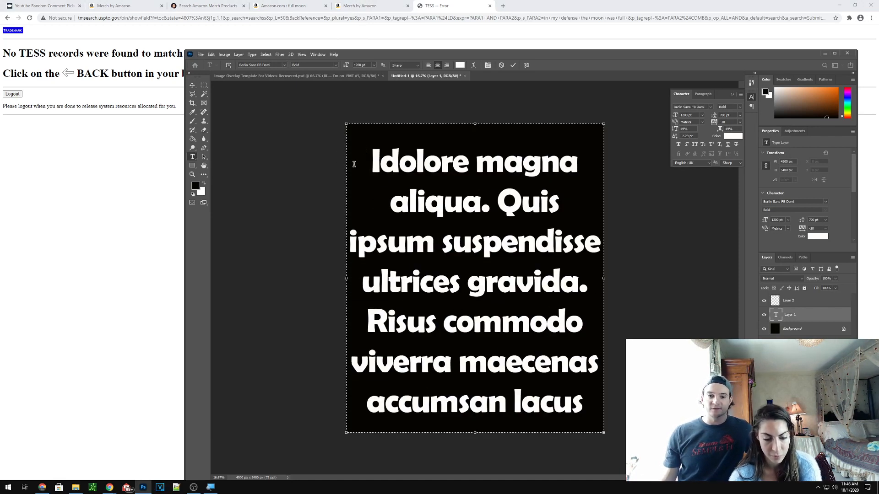
key(ctrl+a)
key(BackSpace)
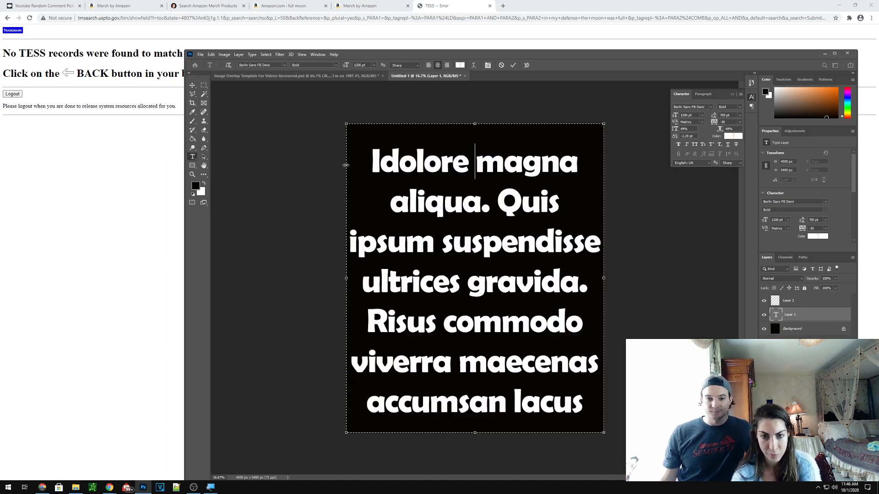
Step: Enter "In my defense..." on the first line of the text box and "the moon was full" on the second
text(In y de)
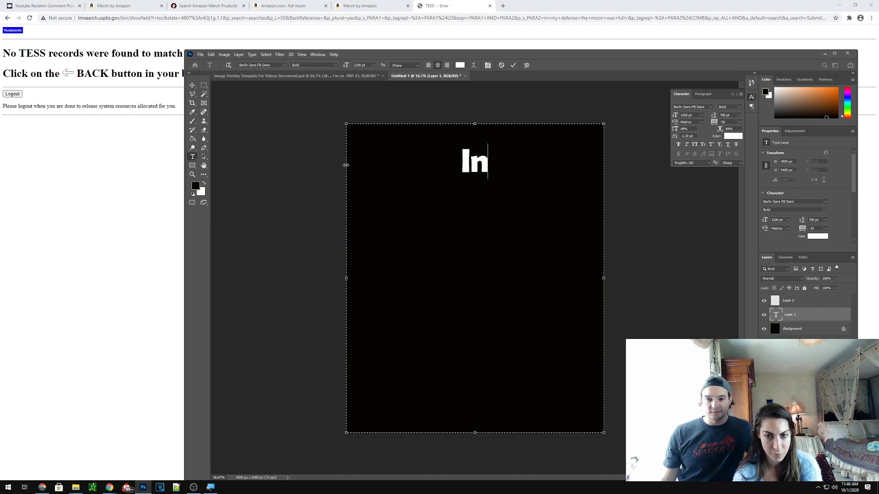
key(BackSpace)
key(BackSpace)
key(BackSpace)
key(BackSpace)
key(BackSpace)
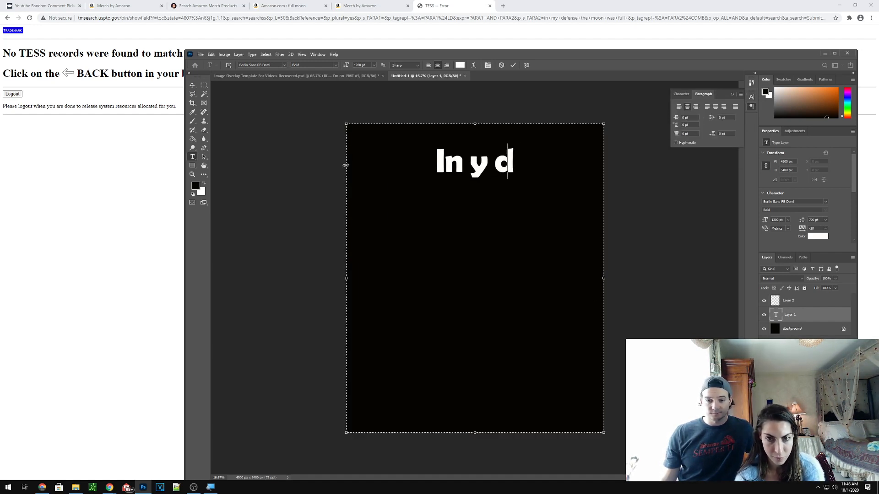
text(my defense the moon)
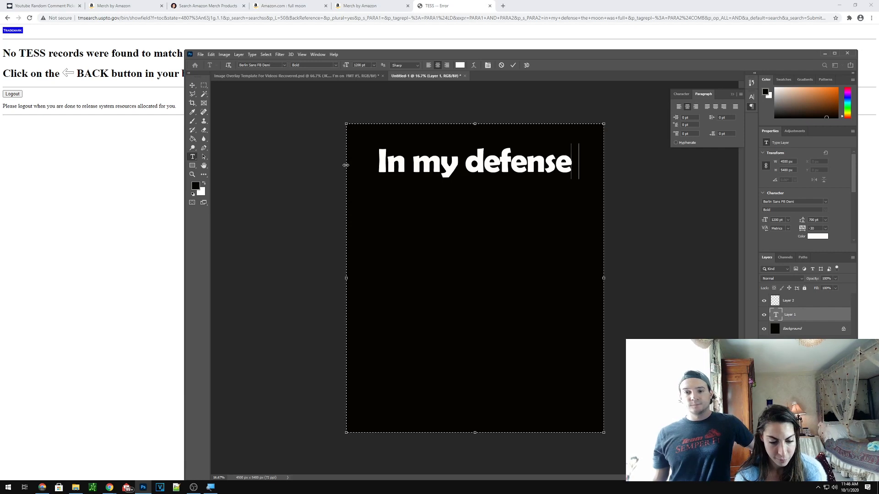
click(552, 163)
key(BackSpace)
text(...the moon)
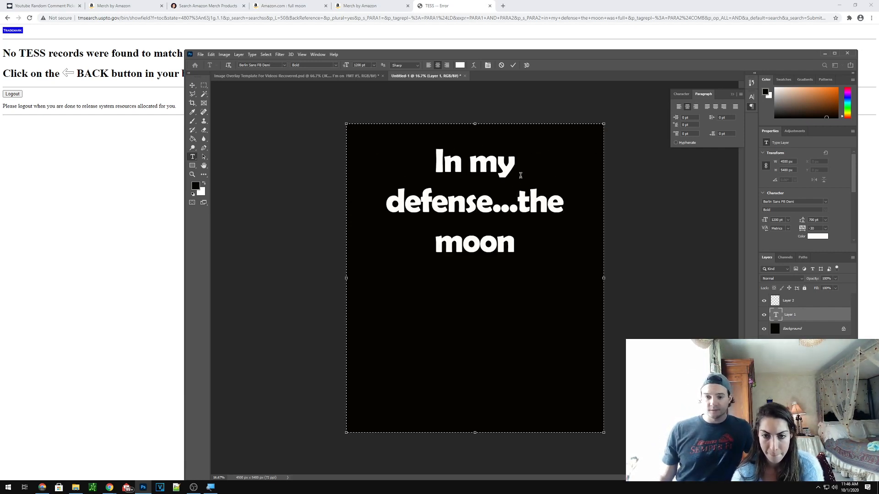
key(Return)
click(562, 209)
text(was full)
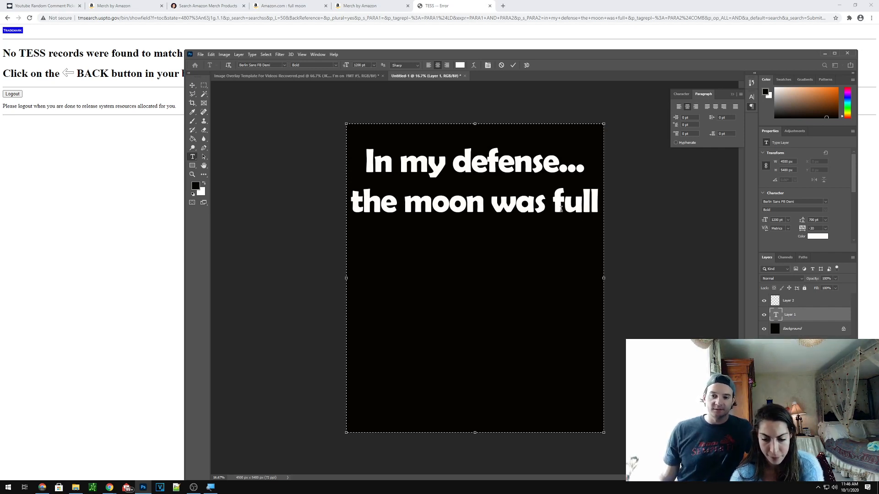
Step: Remove the word "full" from the slogan and add blank lines below "the moon was"
click(553, 209)
key(Return)
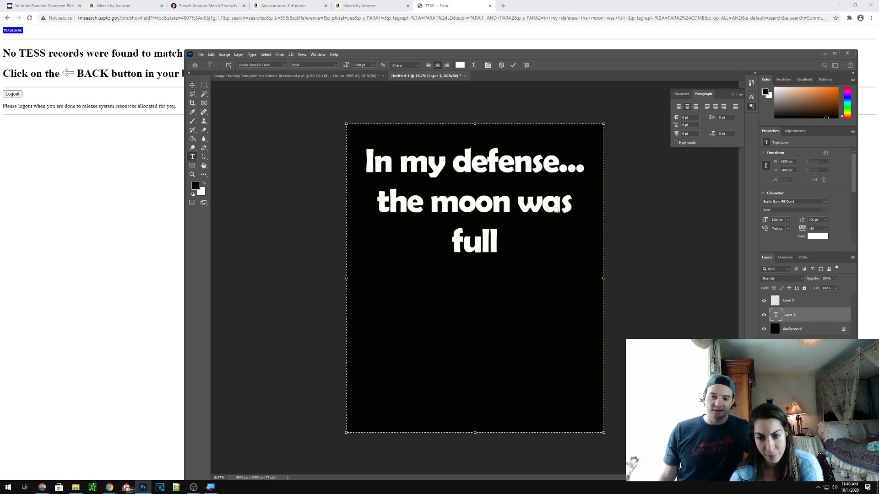
click(521, 249)
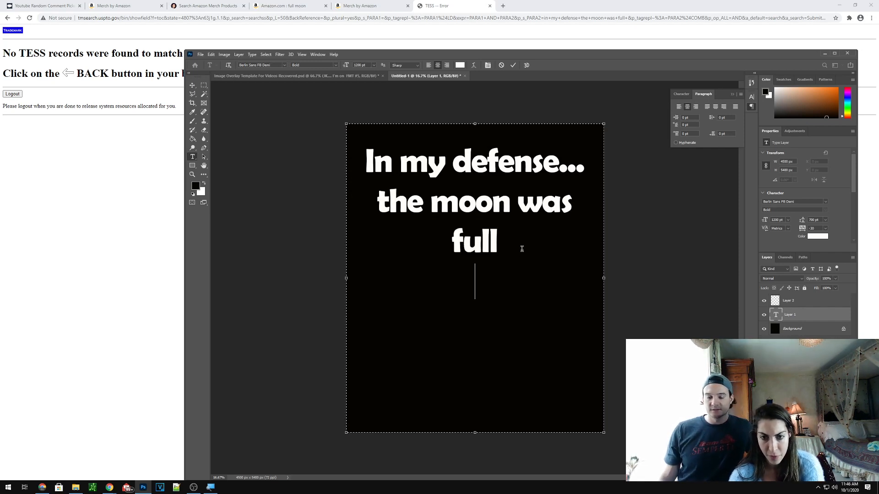
drag(522, 248, 444, 245)
key(BackSpace)
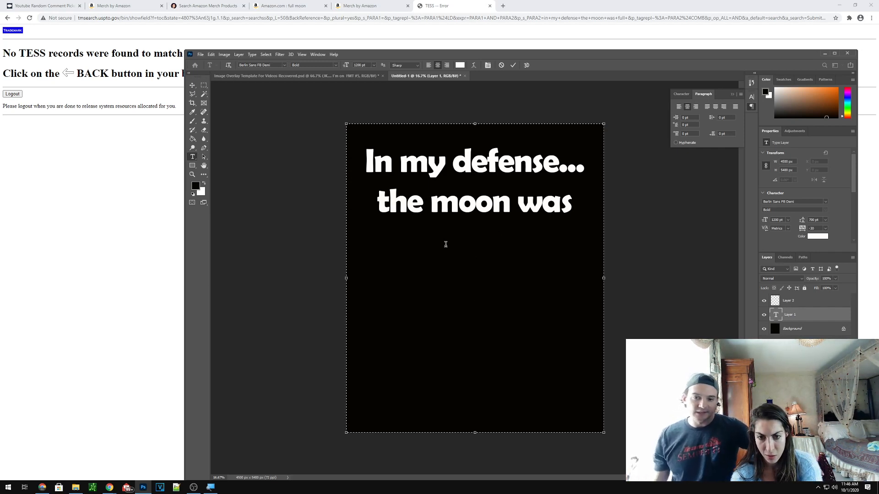
key(Return)
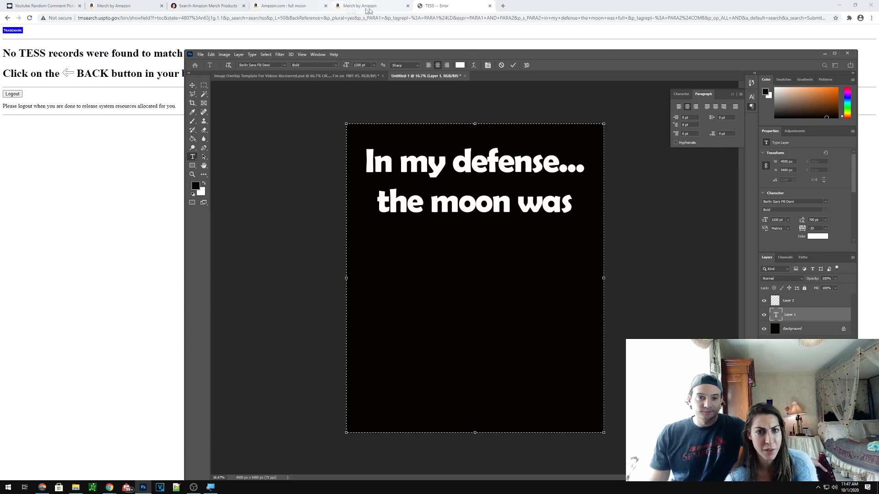
Step: Check the slogan in the Amazon full moon results, and add "And I was left Unsupervised" below the gap in the Photoshop text
click(345, 6)
click(262, 7)
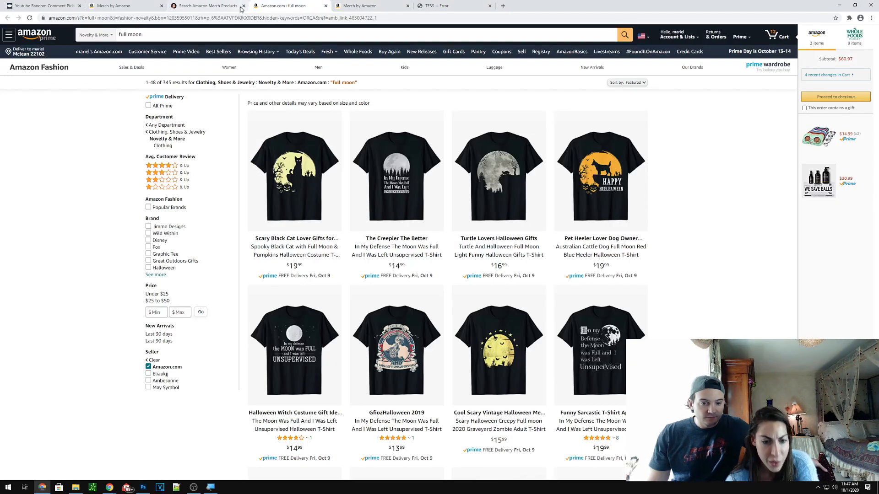
click(143, 488)
text(And )
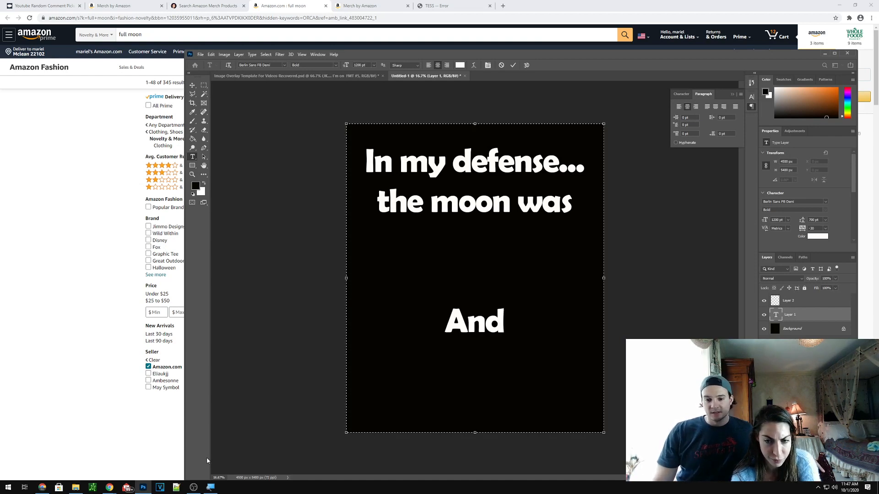
text(I was Left)
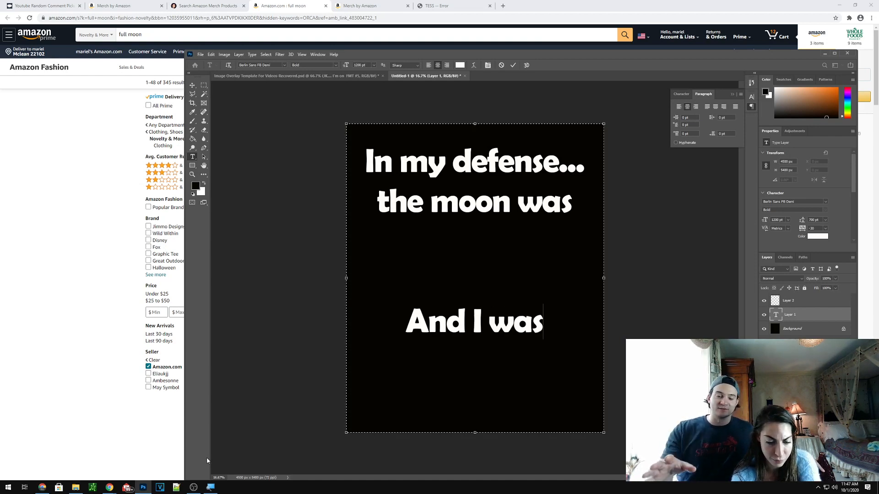
key(BackSpace)
key(BackSpace)
key(BackSpace)
key(BackSpace)
text(left U)
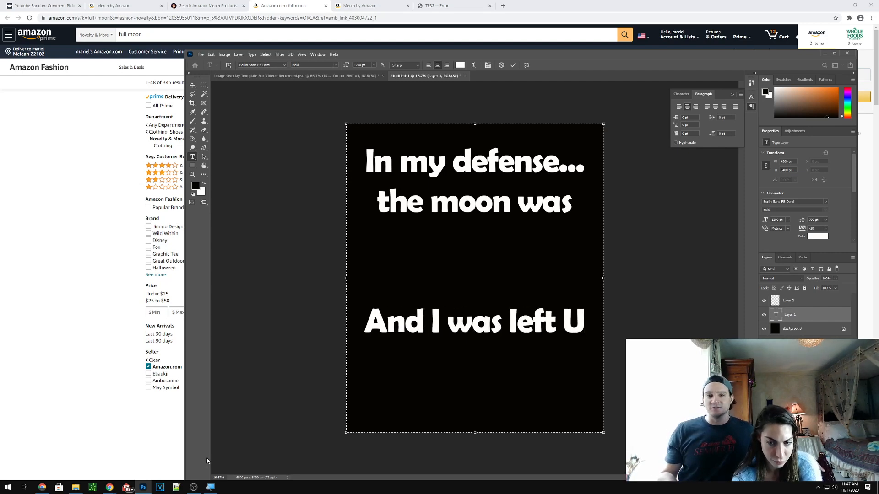
text(nsupervised)
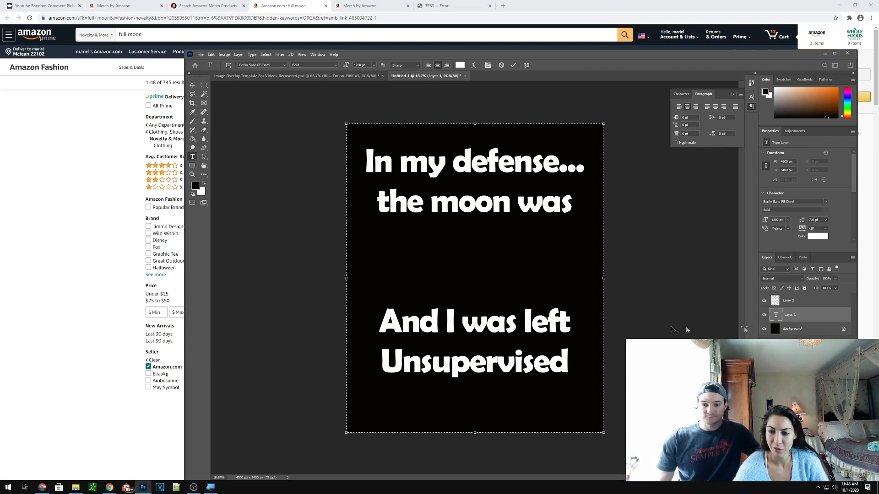
Step: On Layer 2, draw a canvas-wide text box across the gap and enter "FULL" in the Creepster font
click(788, 301)
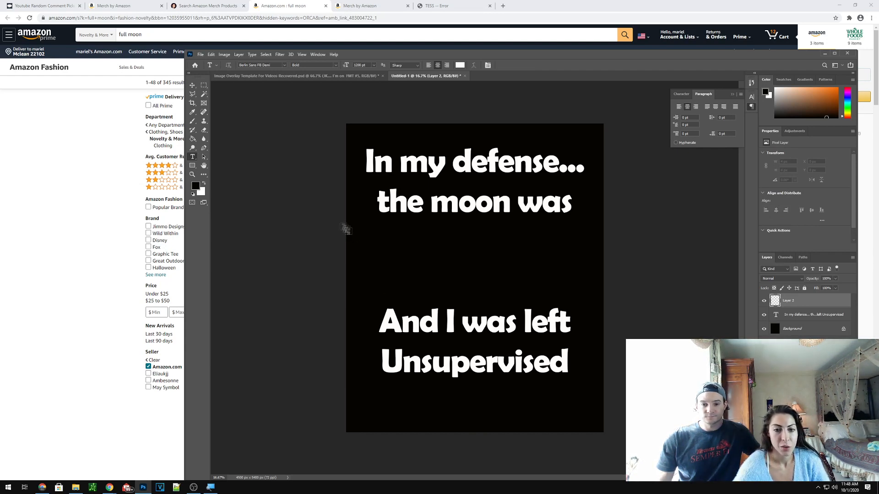
drag(346, 225, 603, 303)
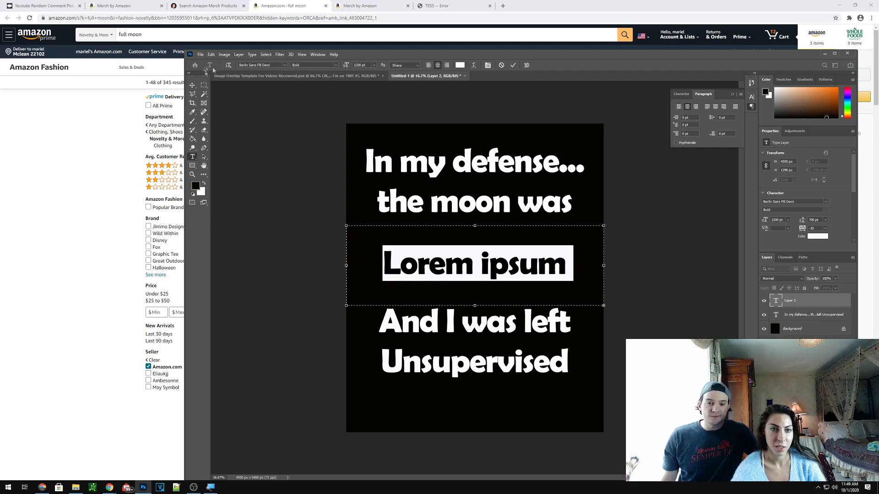
click(283, 67)
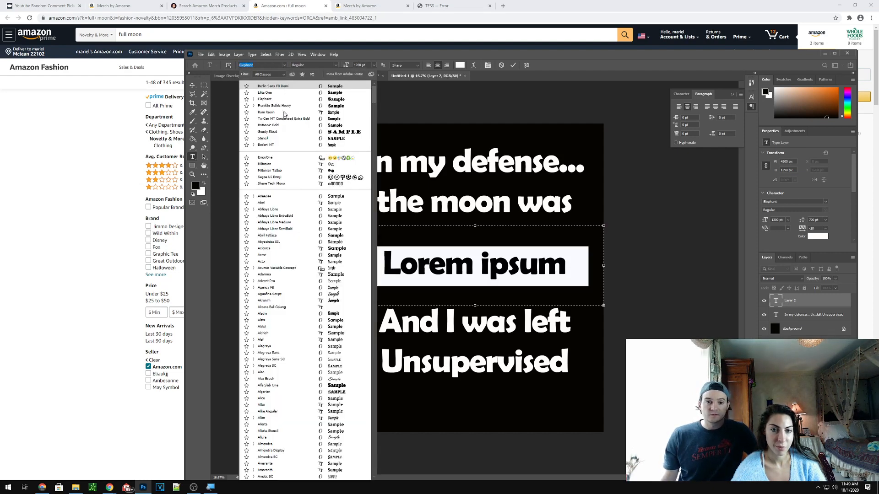
click(281, 139)
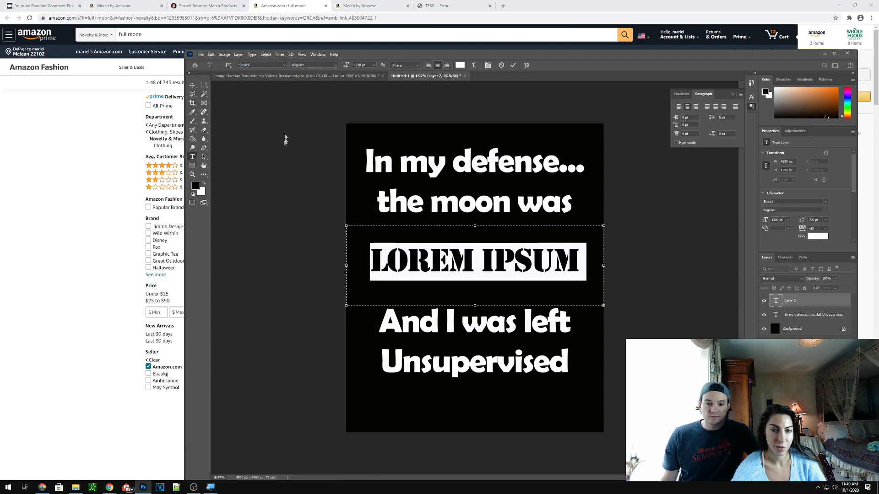
click(283, 67)
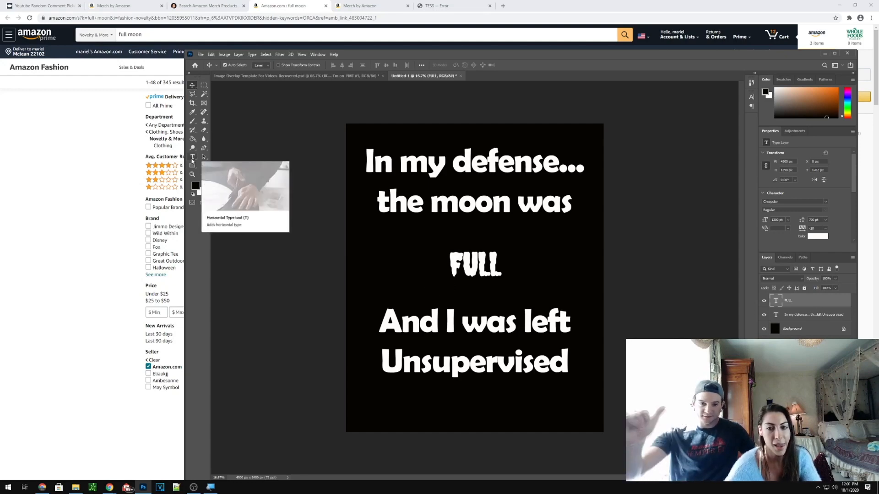
Step: Scale the "FULL" text up to about twice its size, keeping it centred in the gap between the slogan lines
key(ctrl+t)
drag(603, 225, 458, 258)
key(Return)
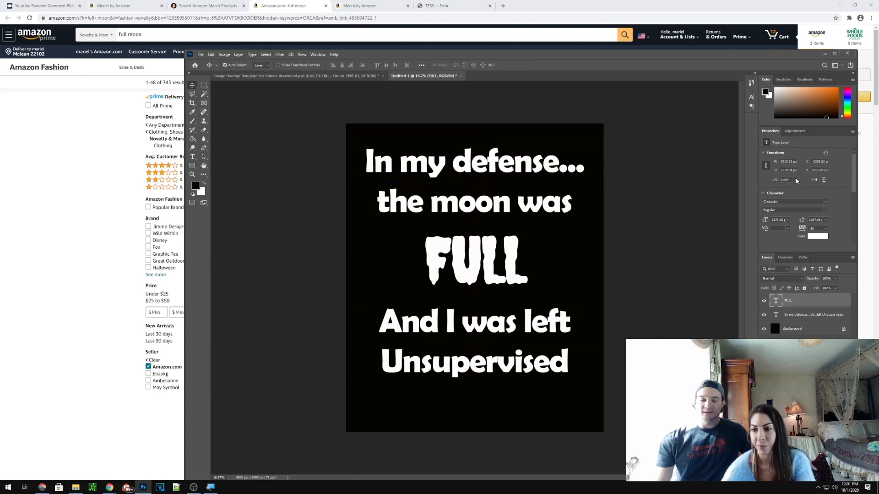
Step: Select the word "FULL" and set its letter tracking to 30
click(750, 98)
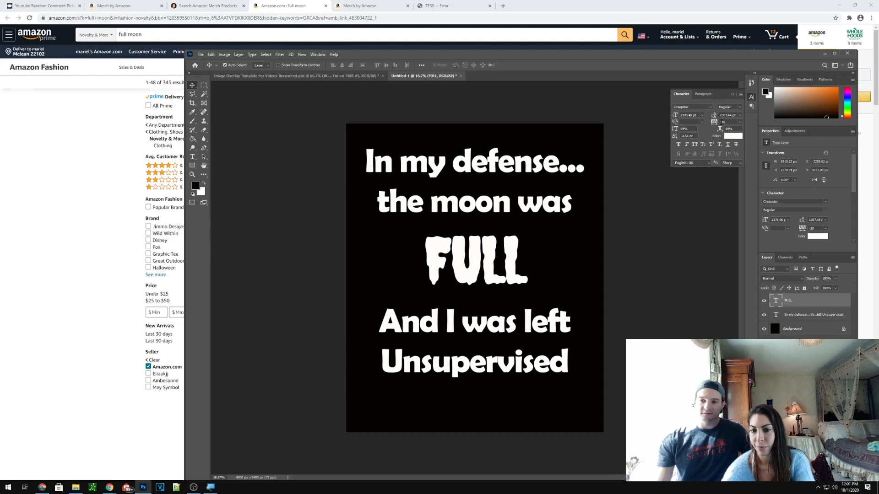
click(677, 290)
click(192, 157)
double_click(484, 263)
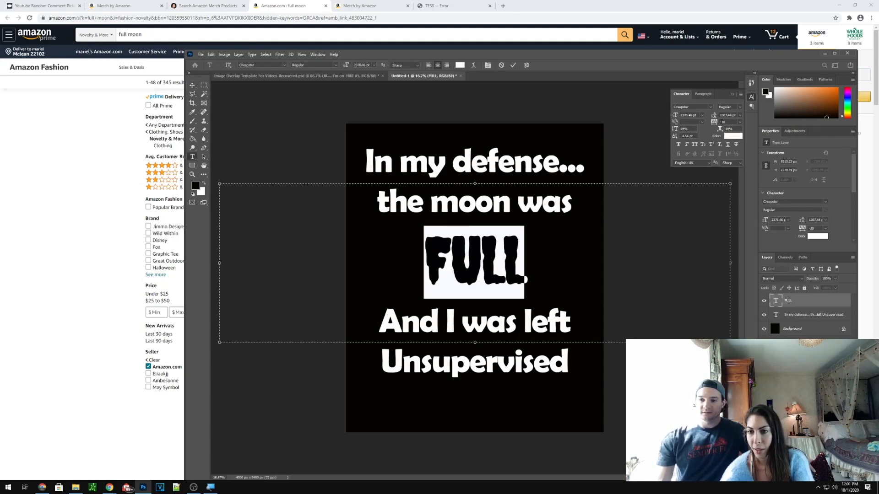
key(Return)
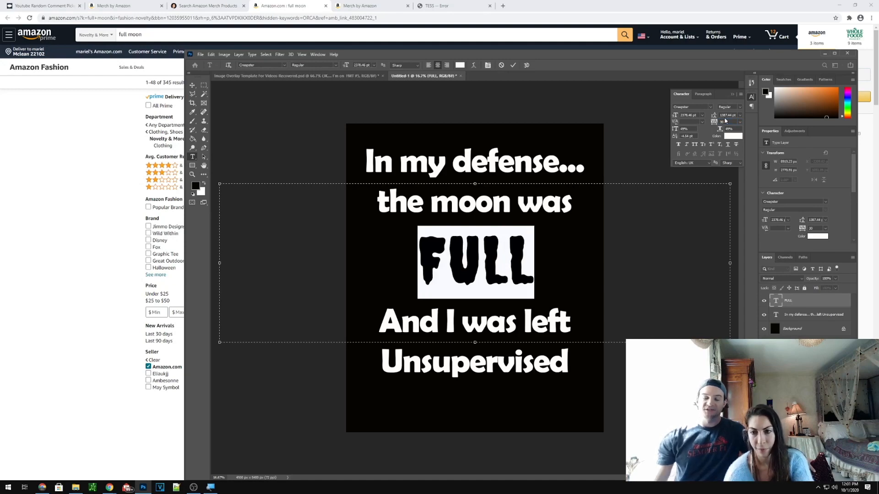
Step: Select both text layers and move them up together so the slogan starts near the canvas's upper edge
click(733, 94)
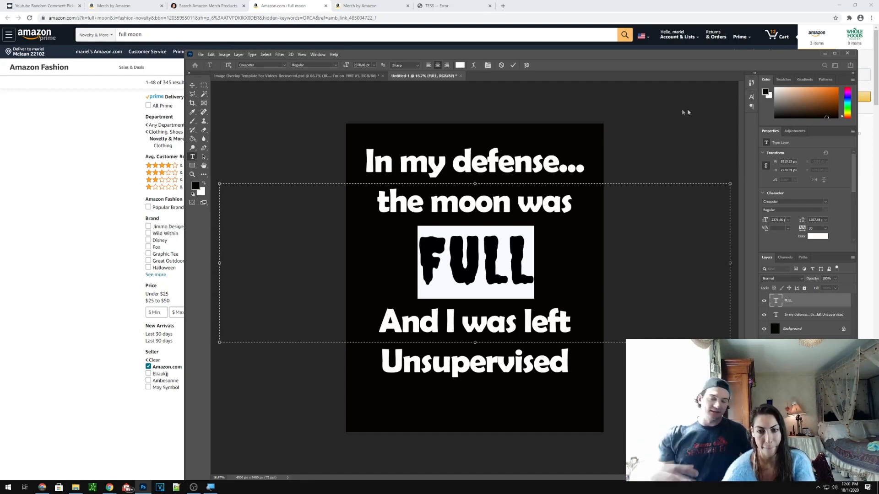
click(192, 85)
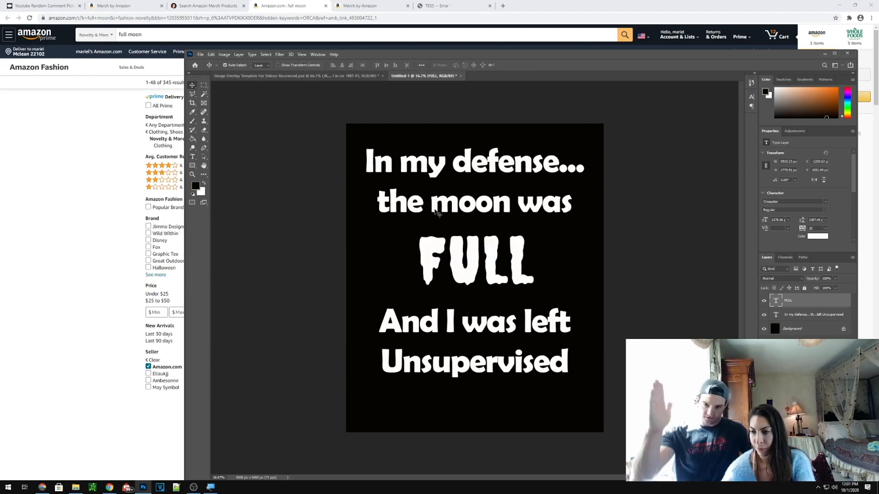
shift+click(799, 317)
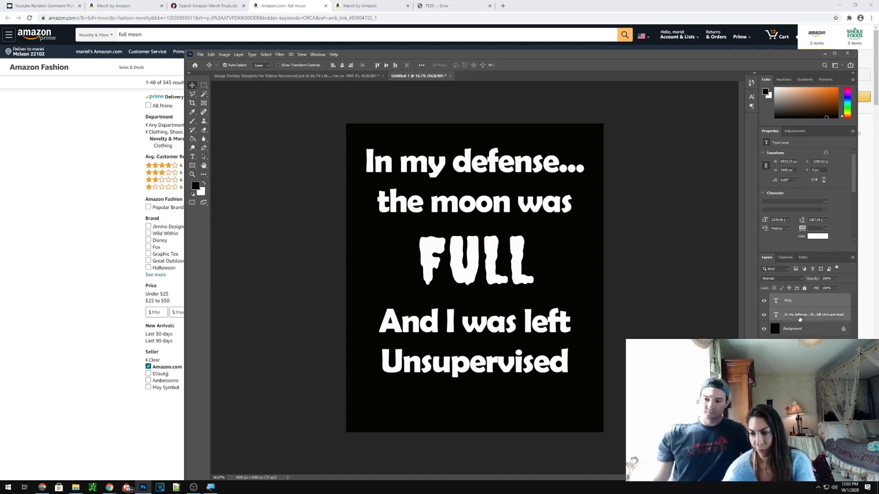
key(ctrl+t)
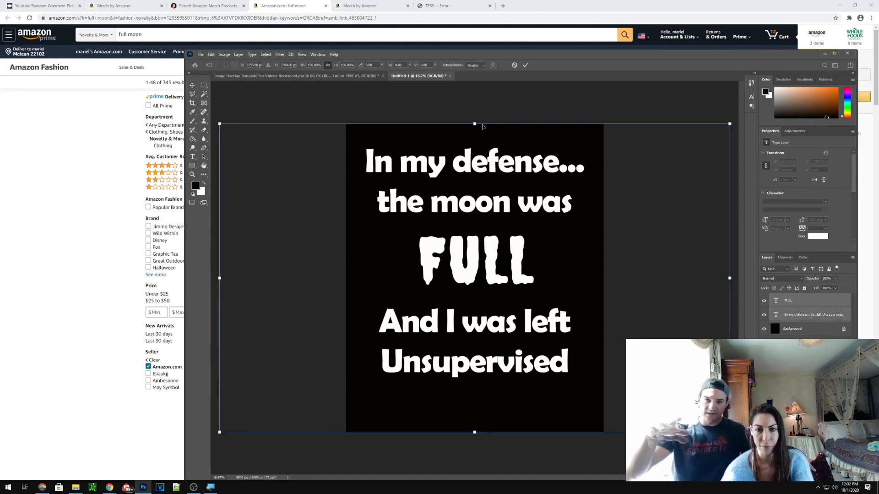
drag(481, 170, 481, 154)
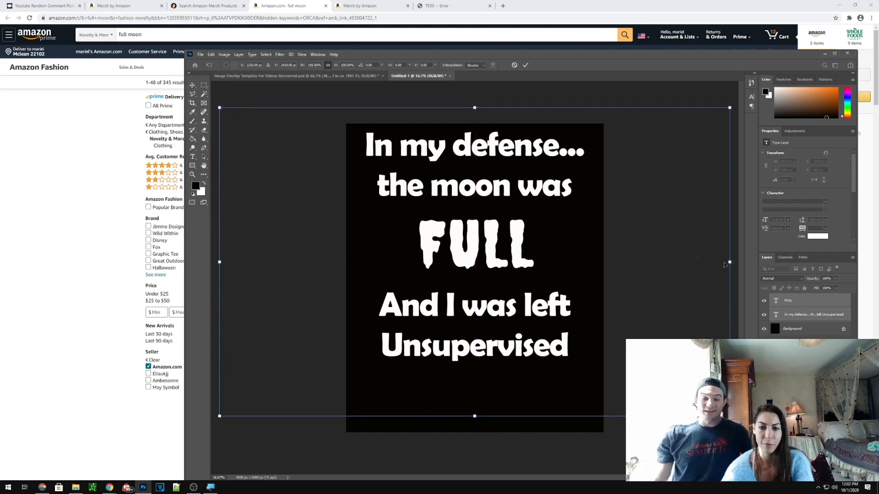
key(Return)
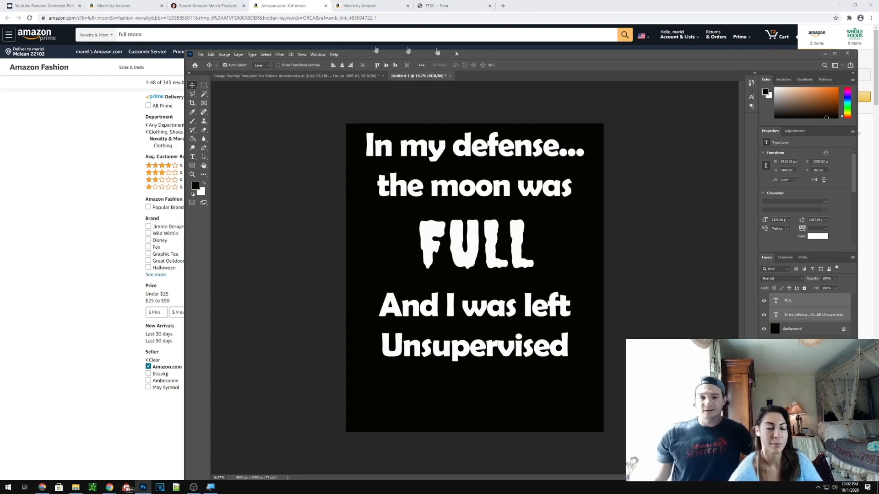
Step: Hide the black Background layer so only the white slogan text remains on transparency
click(200, 54)
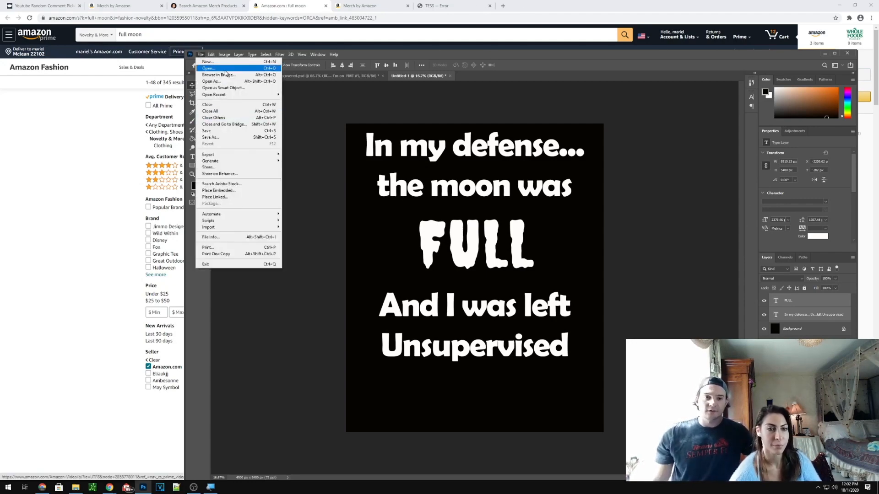
click(740, 284)
click(764, 329)
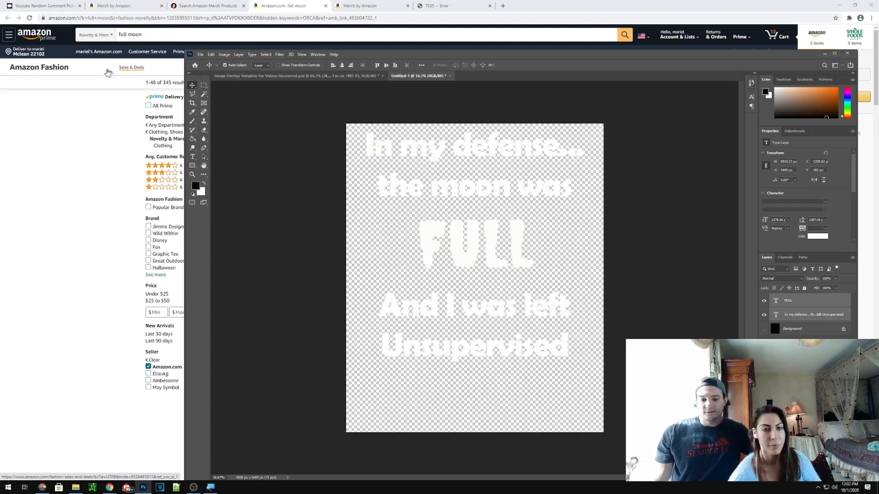
Step: Save the design as a PNG named "Full Moon Shirt" in the Amazon Merch folder on the desktop
click(201, 54)
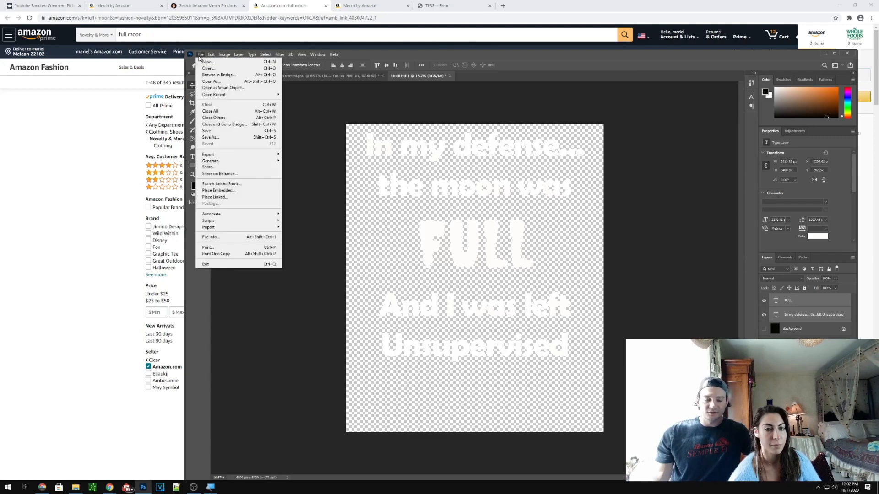
click(211, 137)
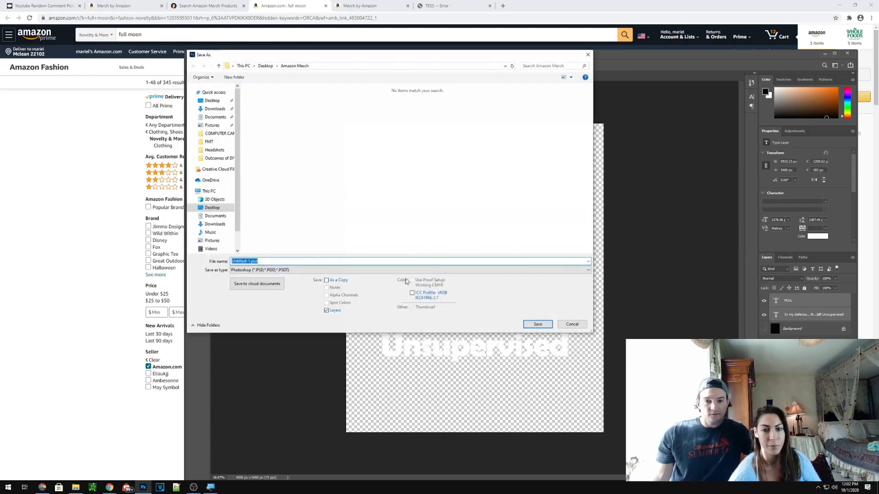
click(270, 272)
click(261, 371)
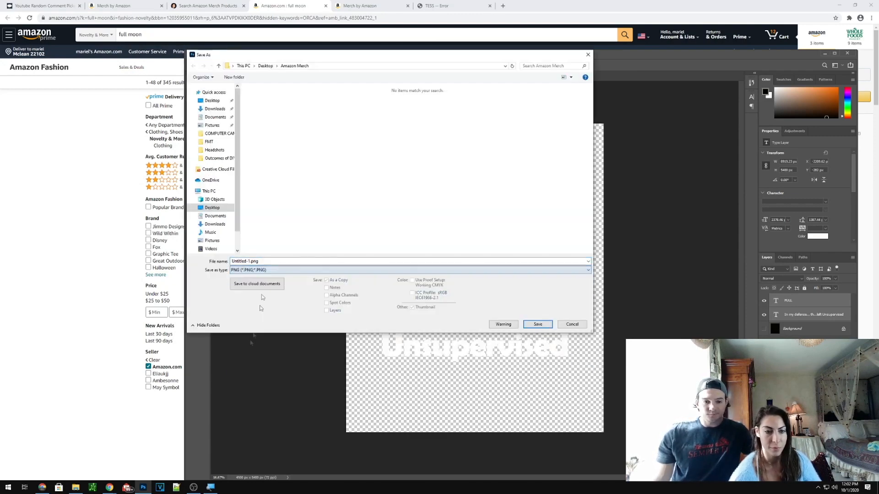
double_click(256, 261)
text(Full)
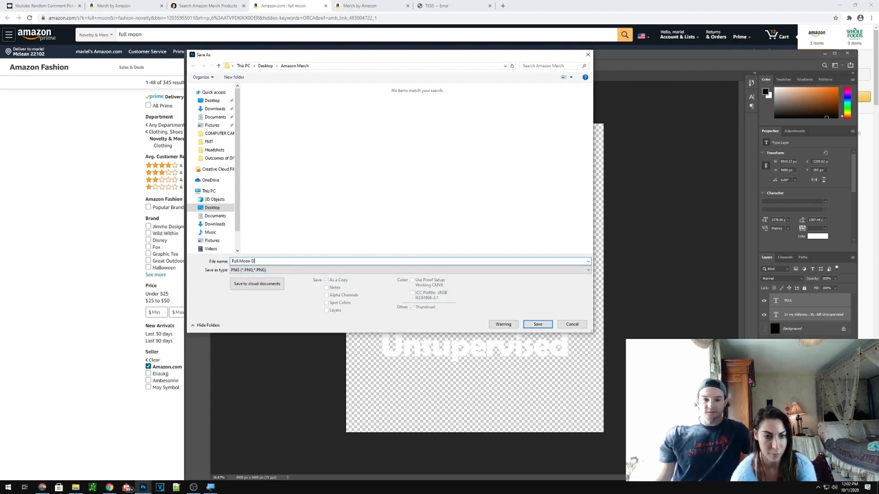
text( Moon Shirt)
click(537, 324)
click(476, 151)
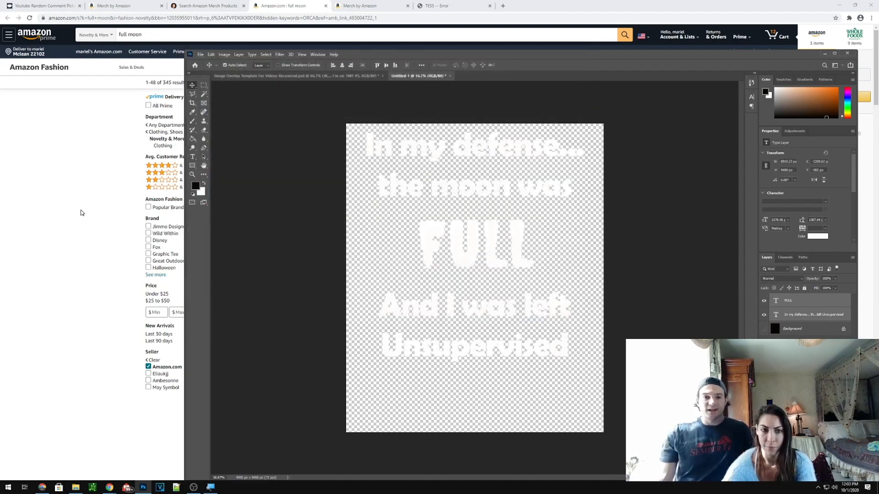
Step: Switch to the Merch by Amazon create page and upload Full Moon Shirt.png as the Standard t-shirt artwork
click(359, 6)
click(294, 176)
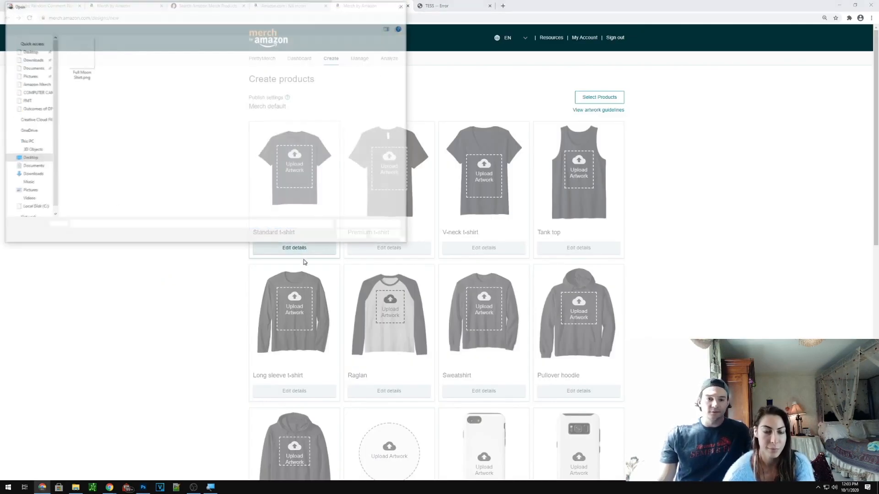
click(95, 72)
click(354, 236)
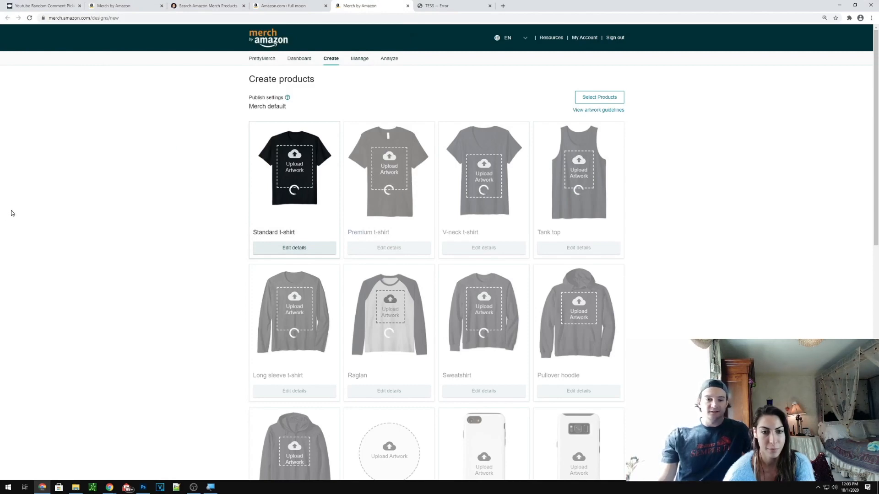
Step: Open the Standard t-shirt's details and add the Youth fit type
click(290, 253)
scroll(300, 357, down, 3)
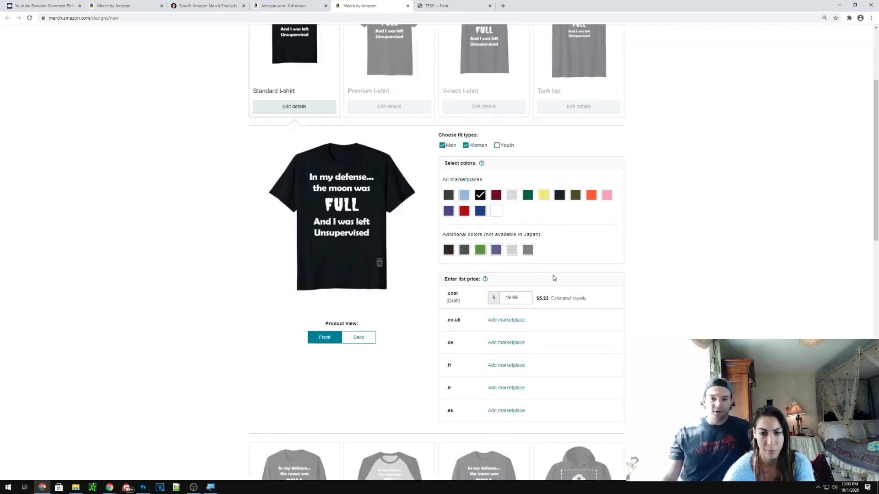
click(496, 145)
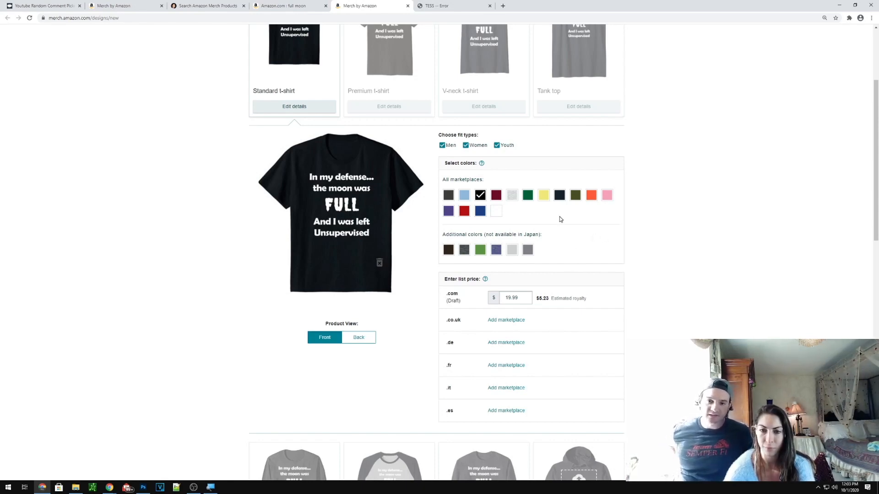
Step: Enable medium grey, Heather Blue, dark grey and grass green among the shirt's additional colors
click(528, 250)
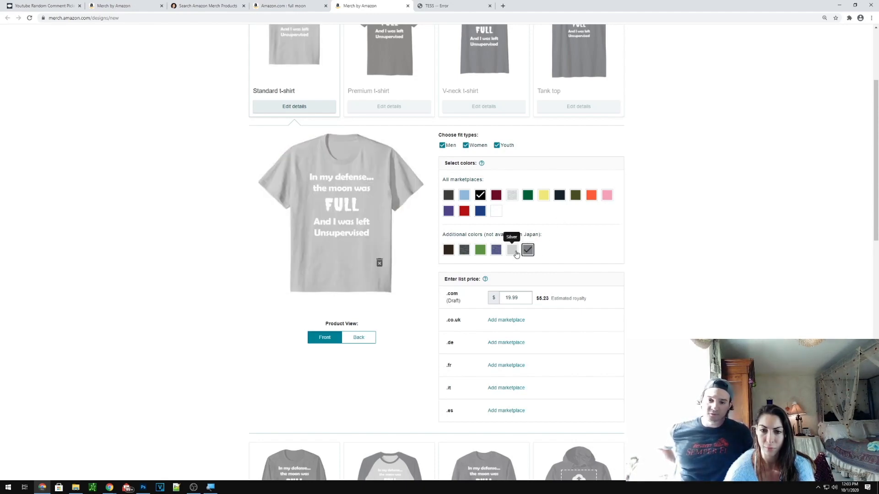
click(496, 251)
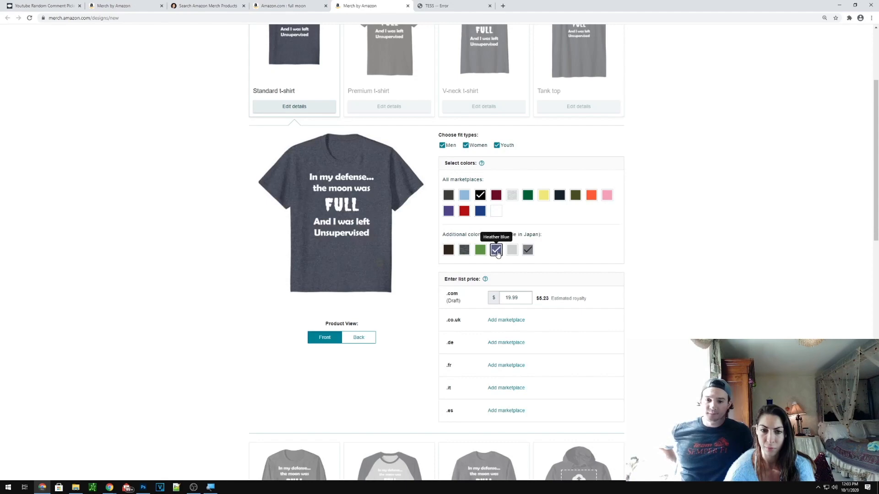
click(462, 252)
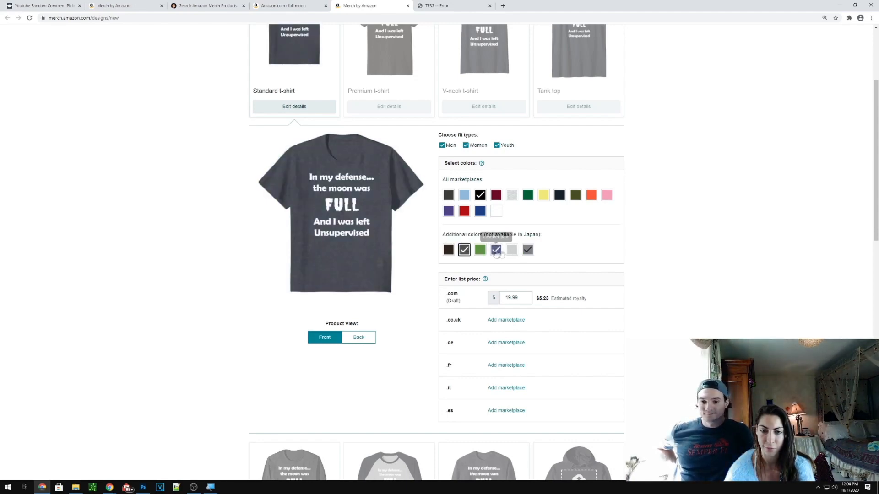
click(481, 251)
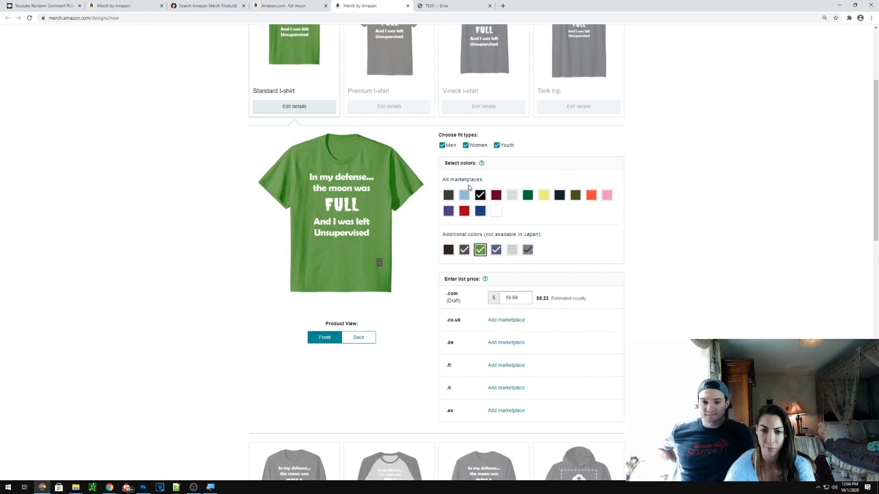
Step: Enable royal blue, olive, Navy, Cranberry and charcoal grey among the shirt colors for all marketplaces
click(480, 210)
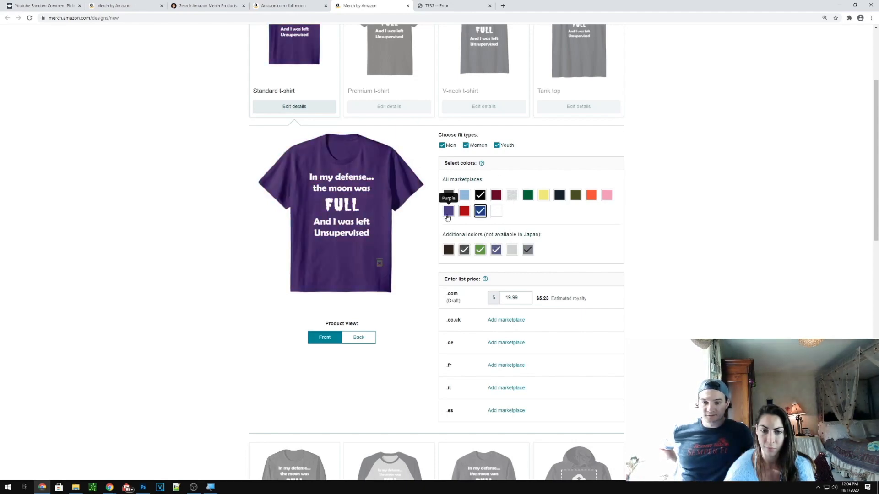
click(572, 198)
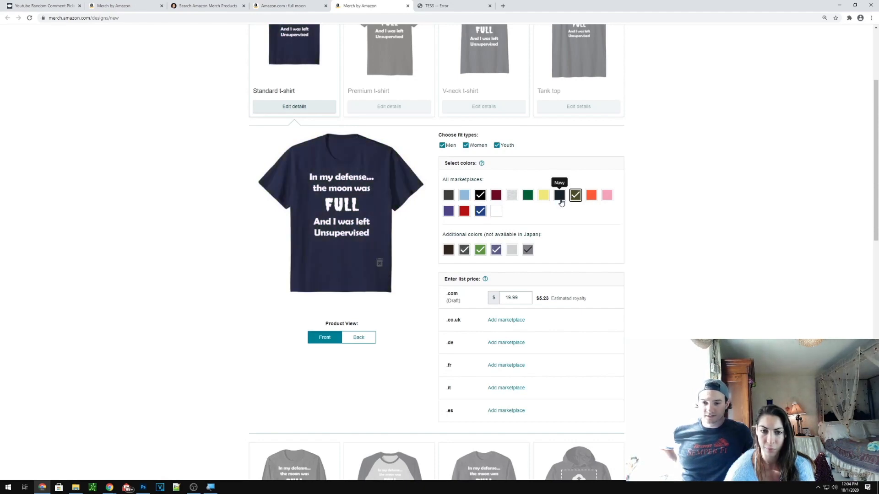
click(561, 200)
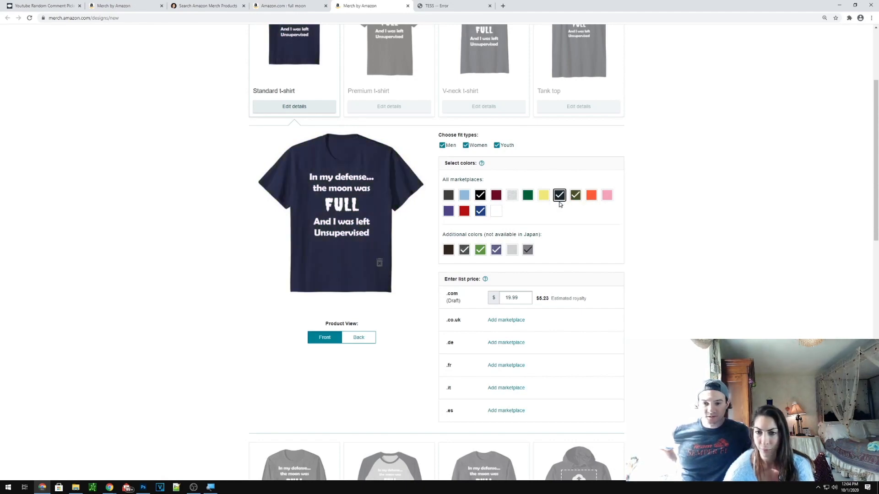
click(495, 199)
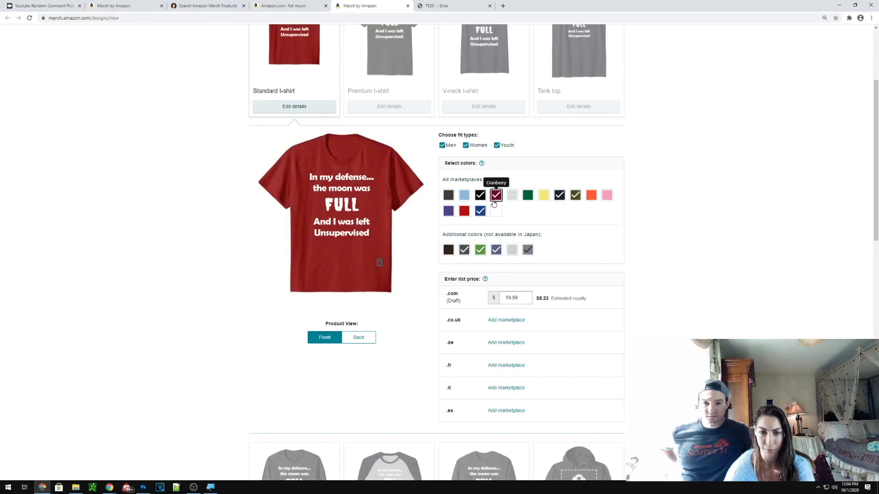
click(448, 195)
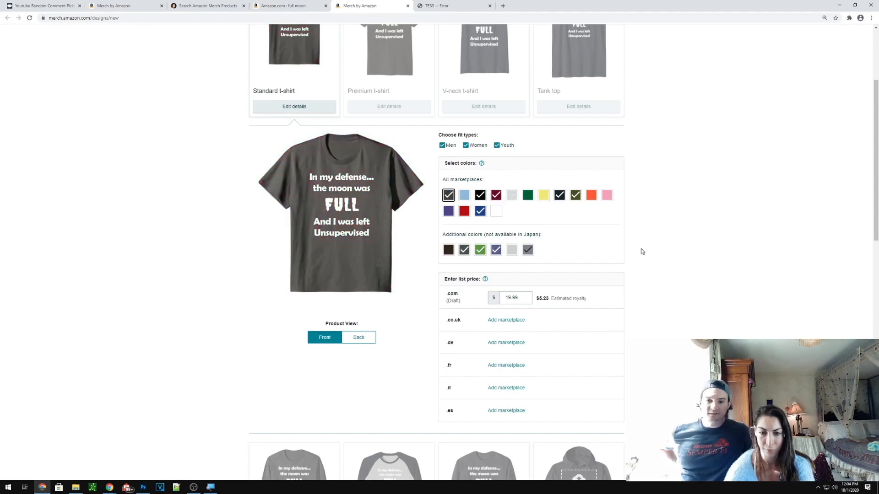
Step: Set the Standard t-shirt's .com list price to $13.07
scroll(647, 254, down, 2)
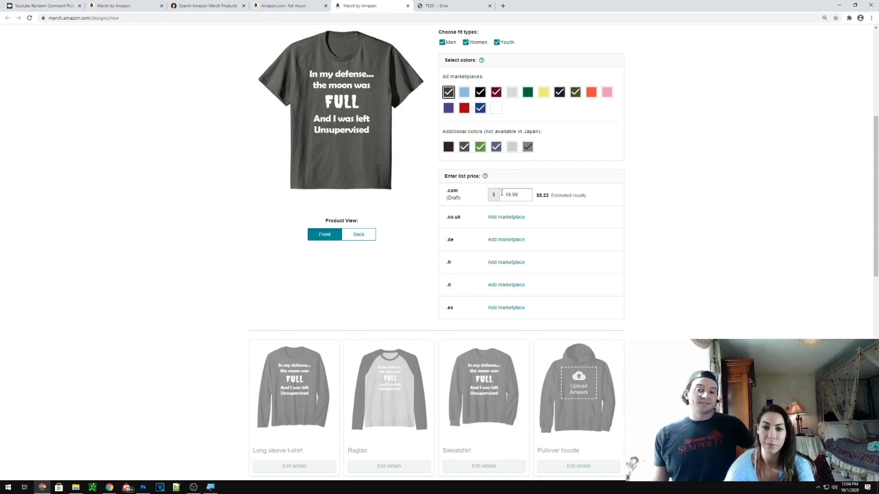
click(520, 193)
key(BackSpace)
key(BackSpace)
key(BackSpace)
key(BackSpace)
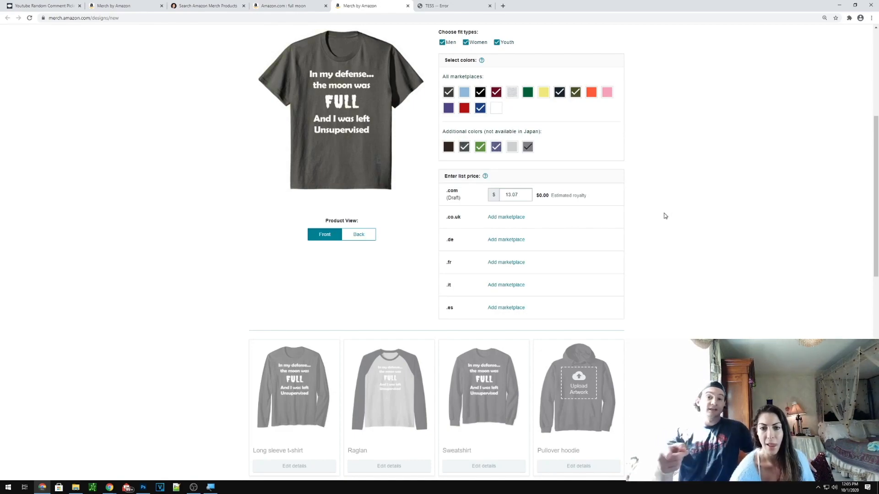
Step: Start the English design title in the product details with "Full Moon,"
scroll(664, 216, down, 10)
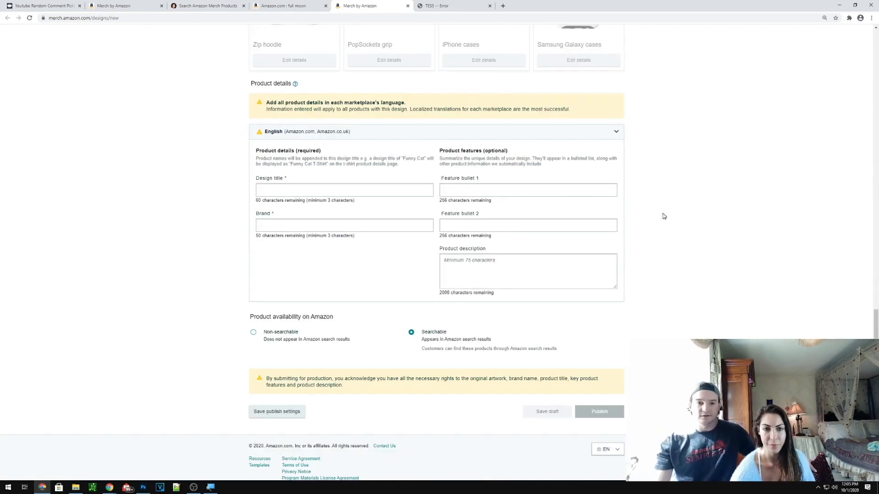
click(352, 191)
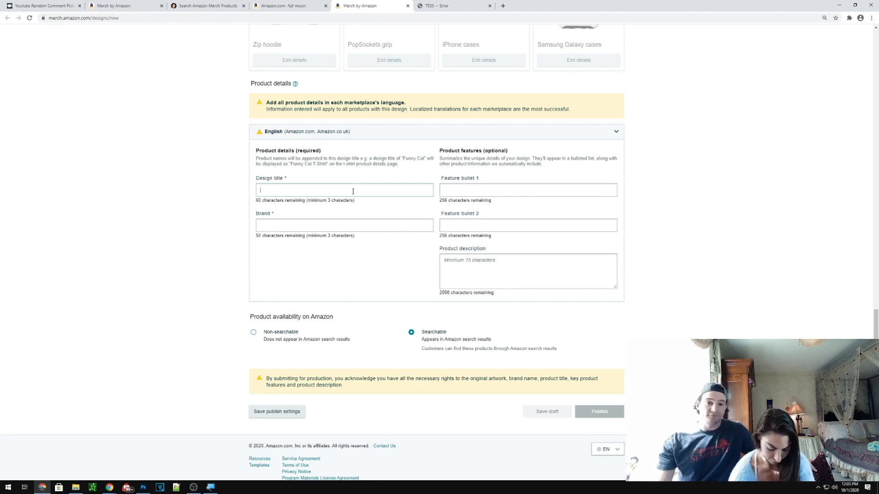
text(Full Moon,)
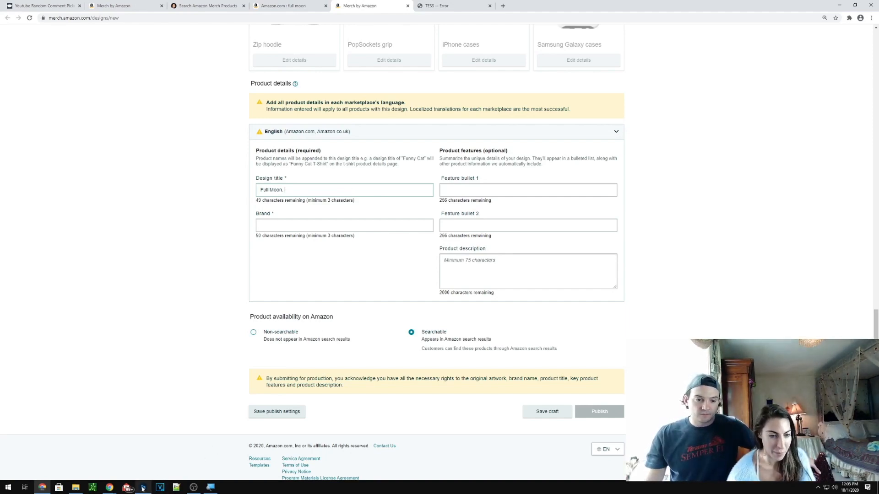
Step: Switch to Photoshop, show the black background layer to read the shirt's slogan, and return to the Merch by Amazon listing
click(143, 487)
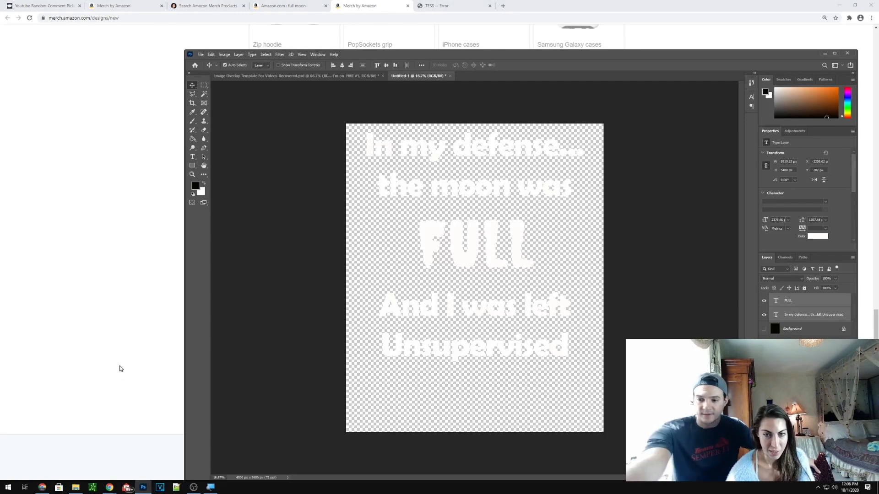
click(763, 328)
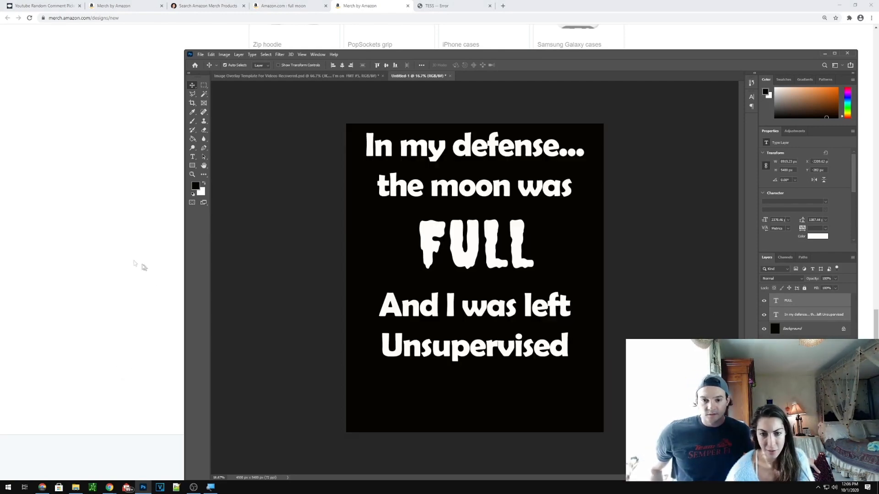
click(137, 265)
Step: Complete the design title as "Full Moon, In my defense the moon was full", keeping it within the 60-character limit
text(n my defense the moon was full and)
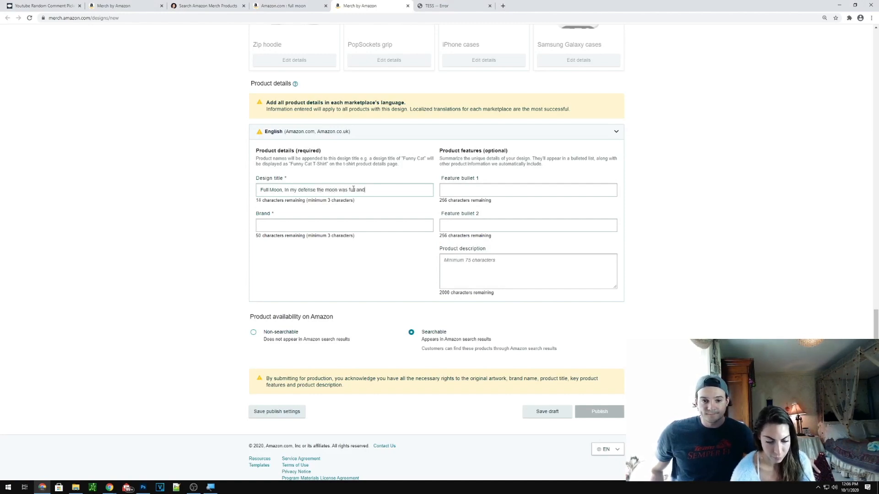
text( I was left un)
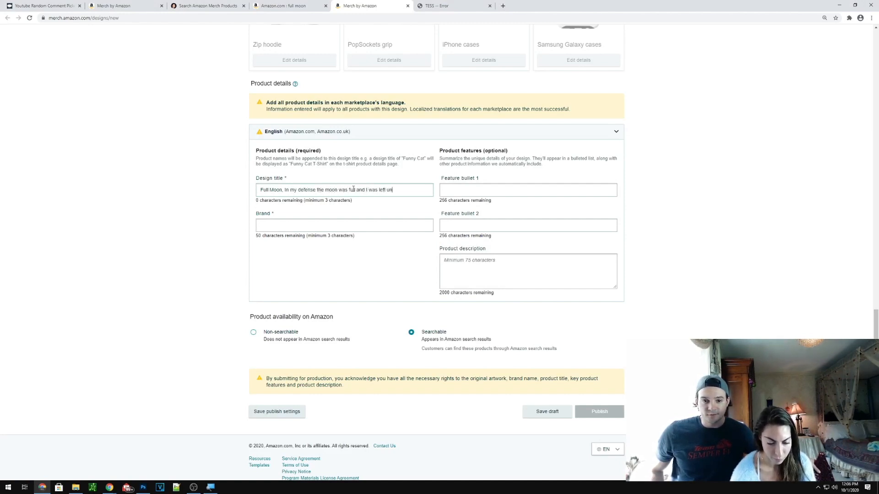
text(su)
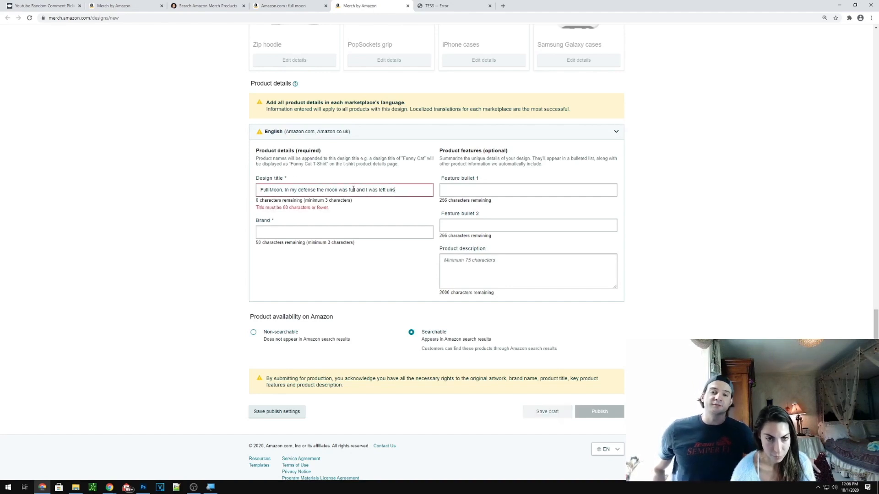
key(BackSpace)
key(BackSpace)
key(BackSpace)
key(BackSpace)
key(BackSpace)
key(BackSpace)
key(BackSpace)
key(BackSpace)
key(BackSpace)
key(BackSpace)
key(BackSpace)
key(BackSpace)
key(BackSpace)
key(BackSpace)
key(BackSpace)
key(BackSpace)
key(BackSpace)
key(BackSpace)
key(BackSpace)
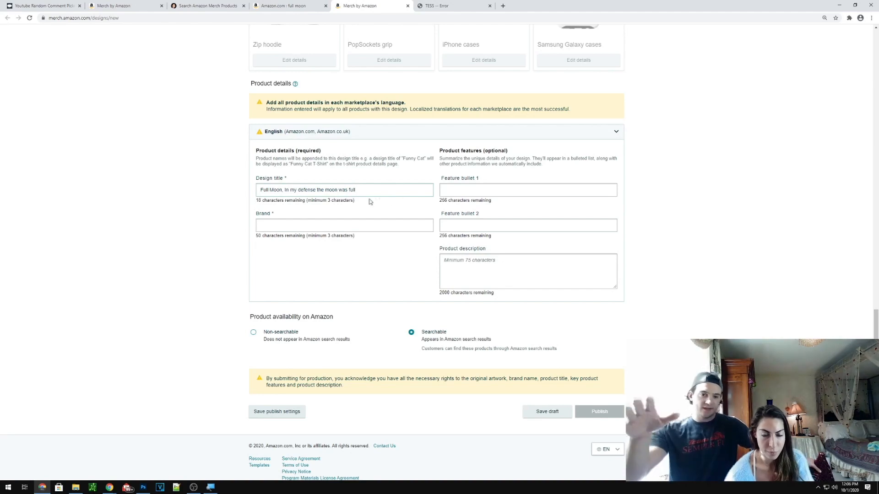
Step: Reuse the design title "Full Moon, In my defense the moon was full" as the brand
drag(363, 188, 206, 181)
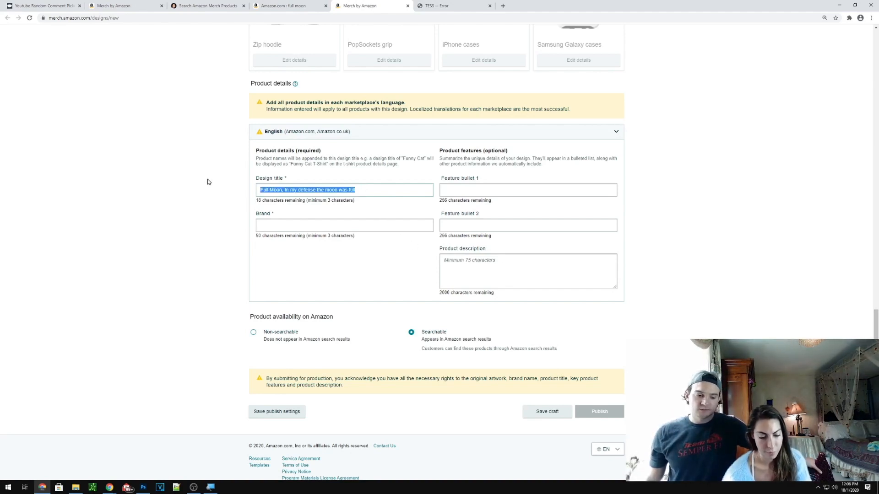
key(ctrl+c)
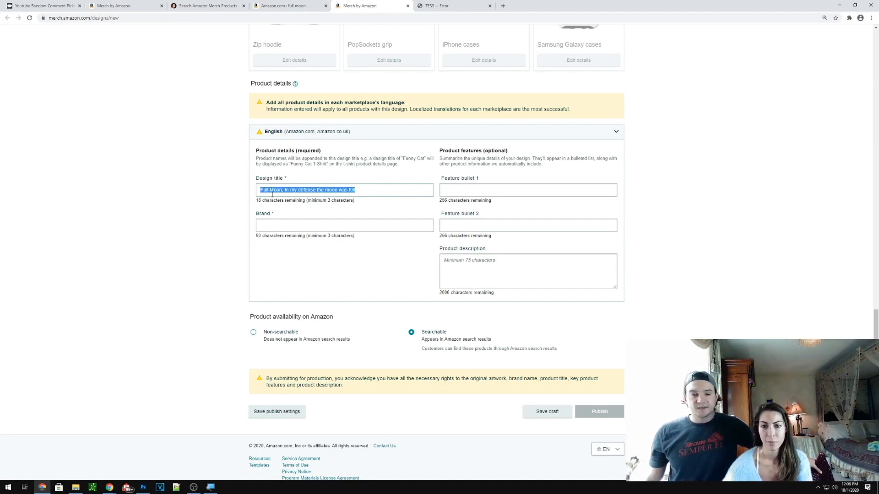
click(271, 225)
key(ctrl+v)
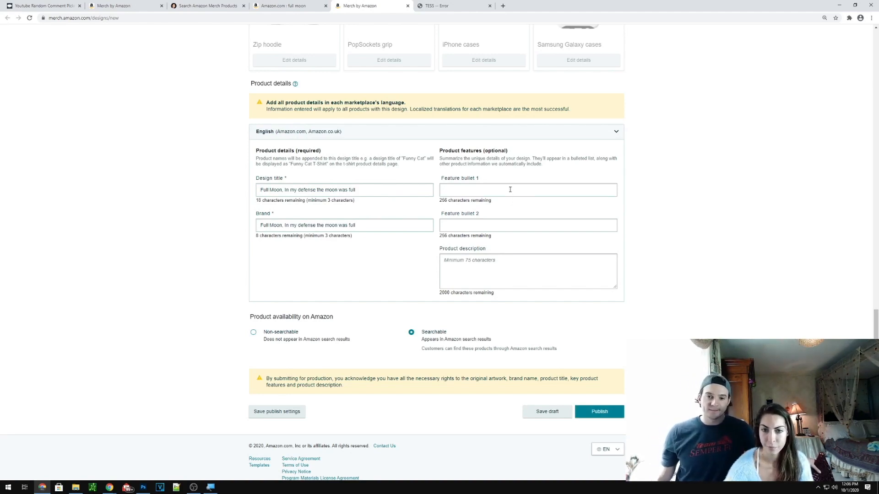
Step: Start feature bullet 1 with "This says" followed by an empty pair of quotation marks
text(This)
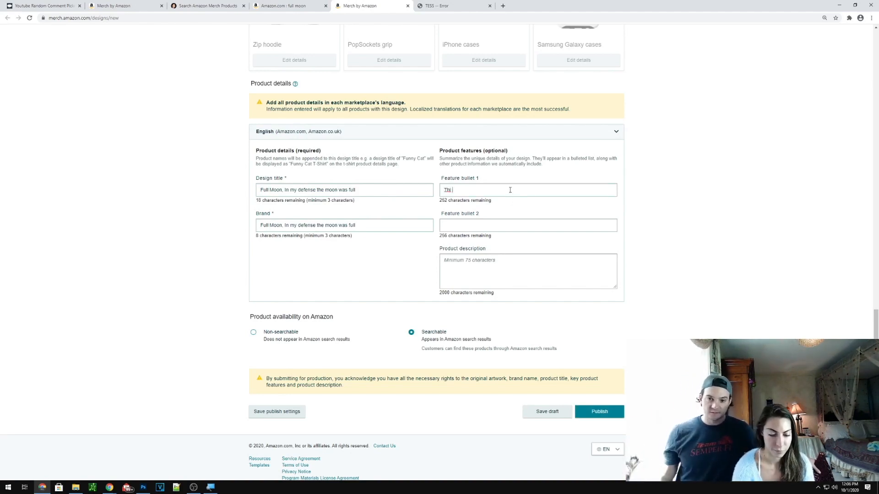
text(s says )
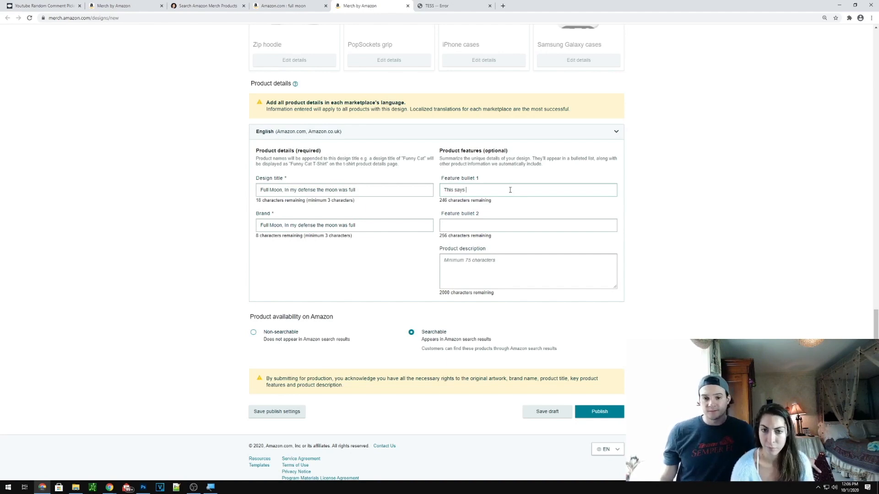
text(")
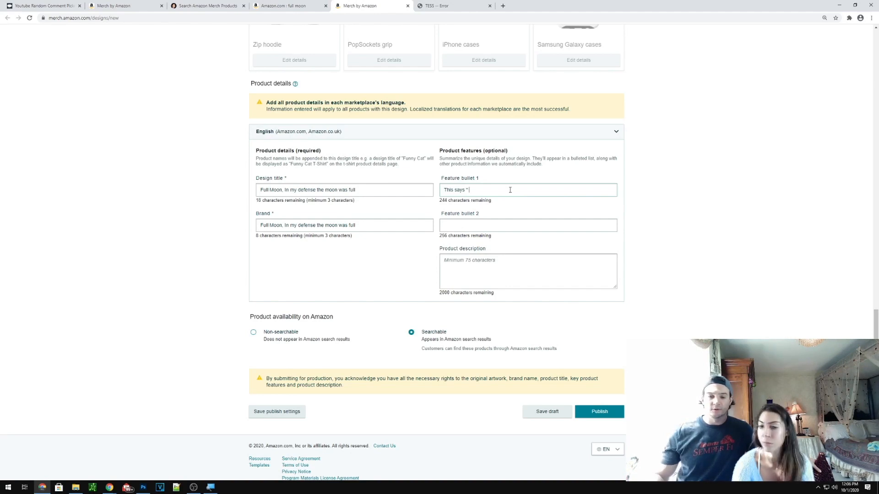
key(BackSpace)
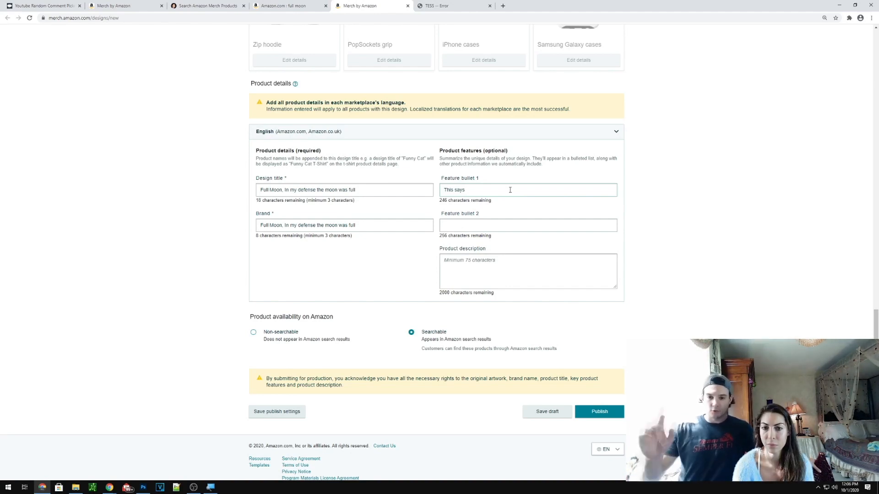
text("")
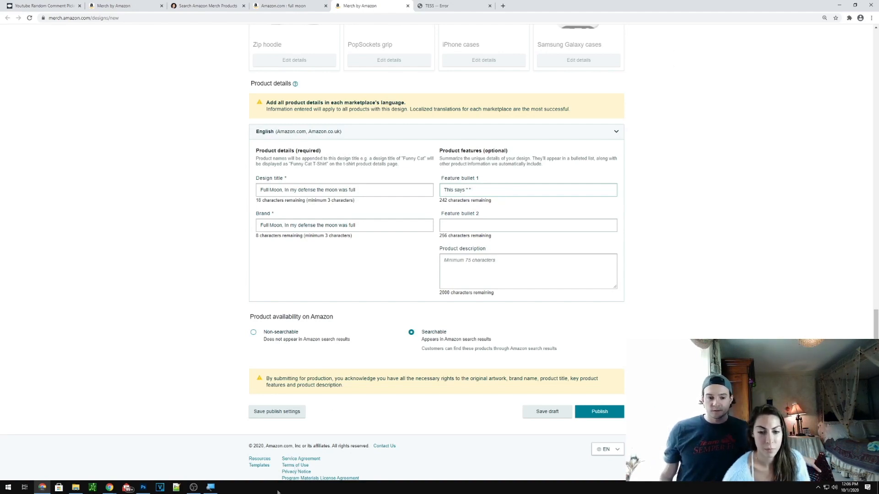
Step: Switch to Photoshop, copy all text of the "In my defense..." slogan layer, and return to the Merch by Amazon listing
click(143, 487)
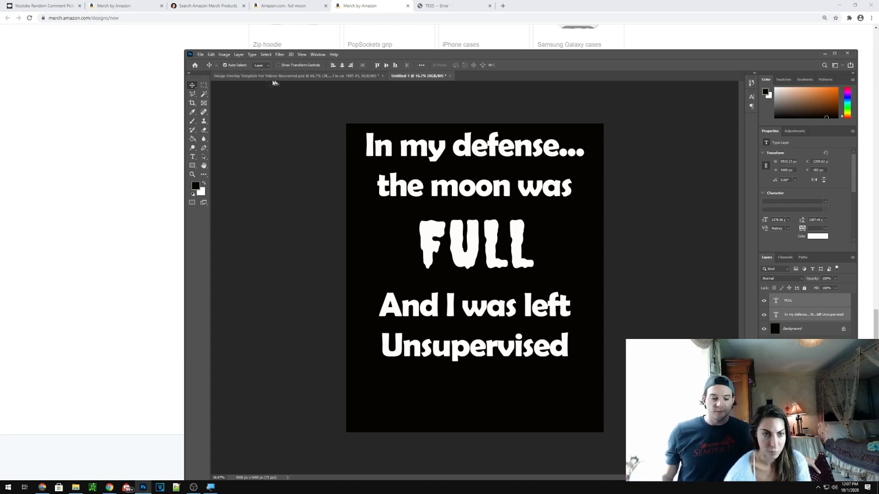
click(192, 156)
click(463, 143)
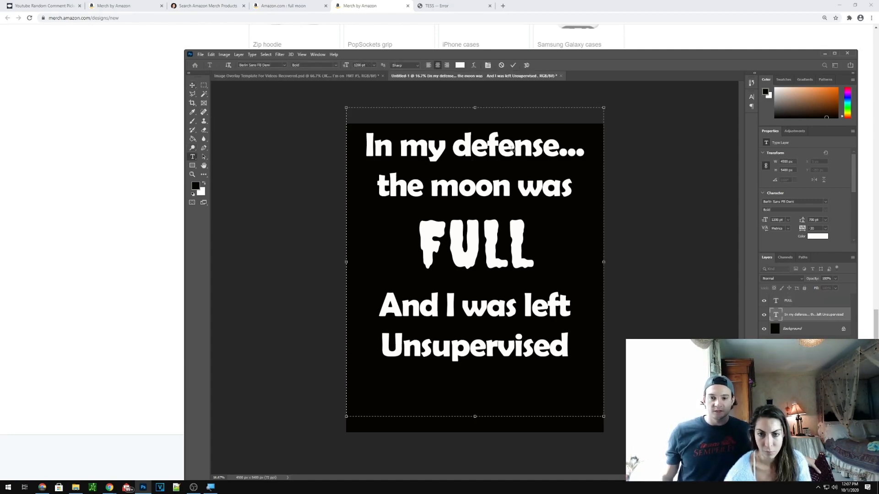
key(ctrl+a)
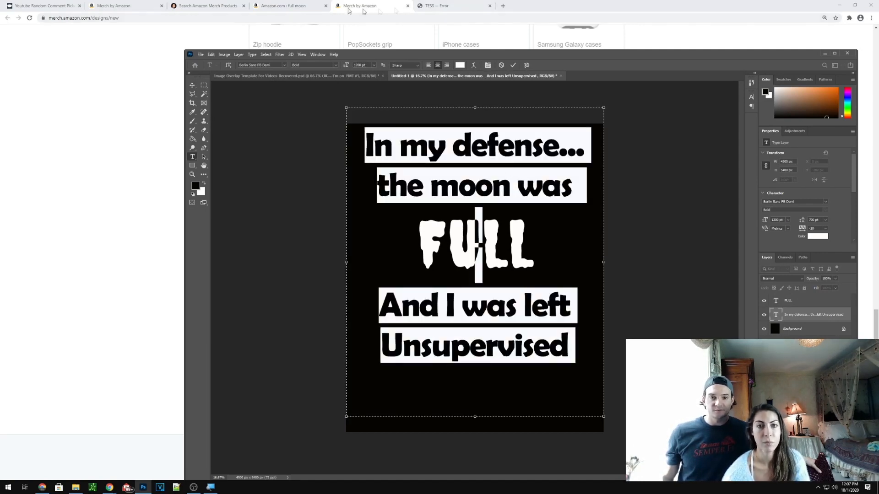
click(289, 6)
click(363, 6)
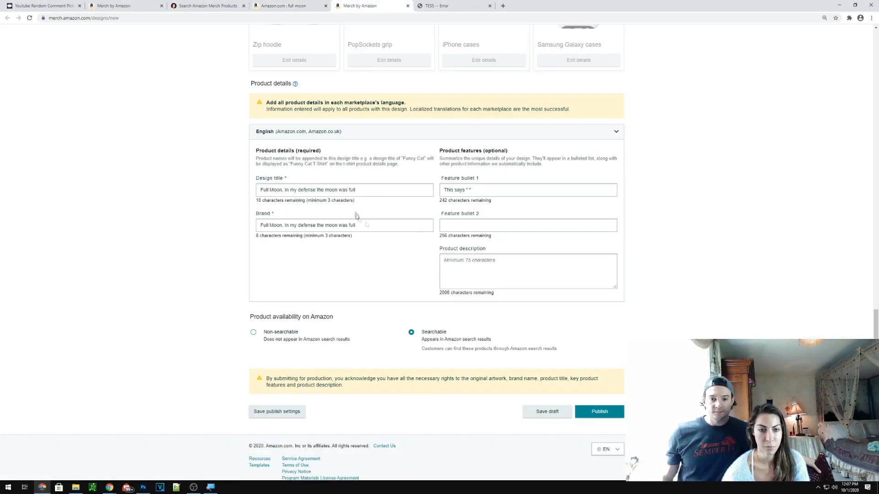
Step: Place the copied slogan inside feature bullet 1's quotation marks, adding "Full" after "the moon was" and removing the extra spaces
click(470, 190)
key(BackSpace)
key(BackSpace)
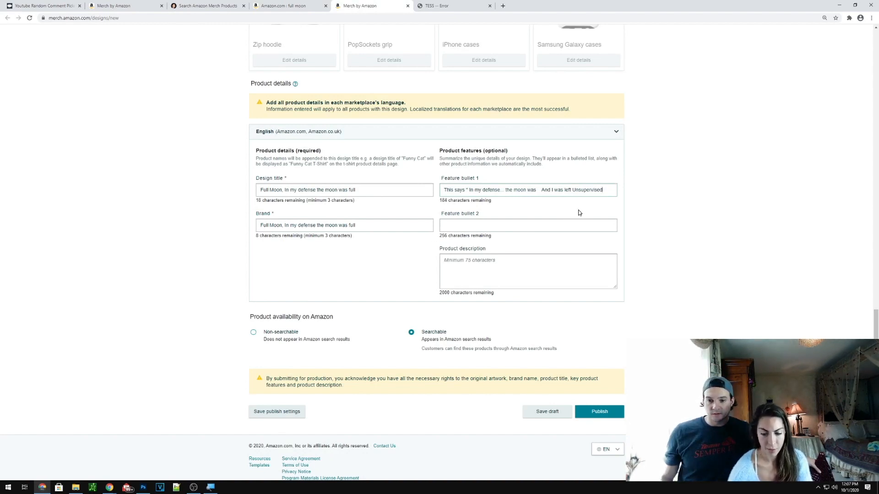
click(512, 226)
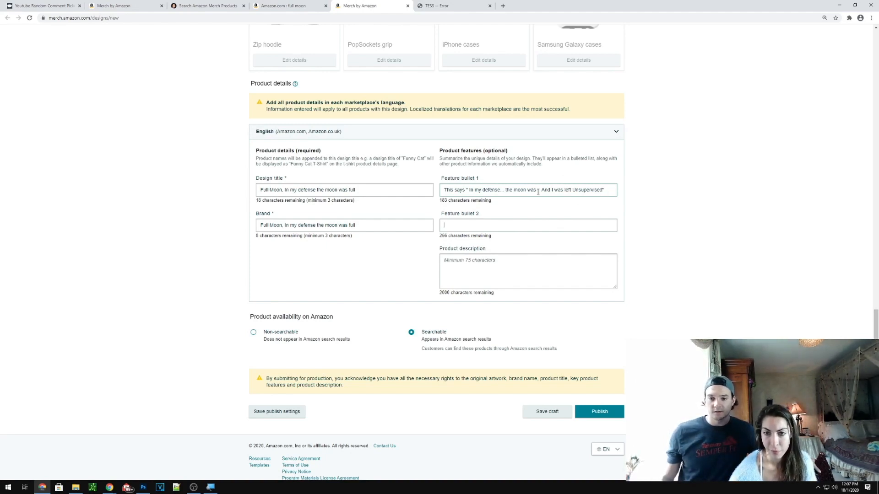
text(Full)
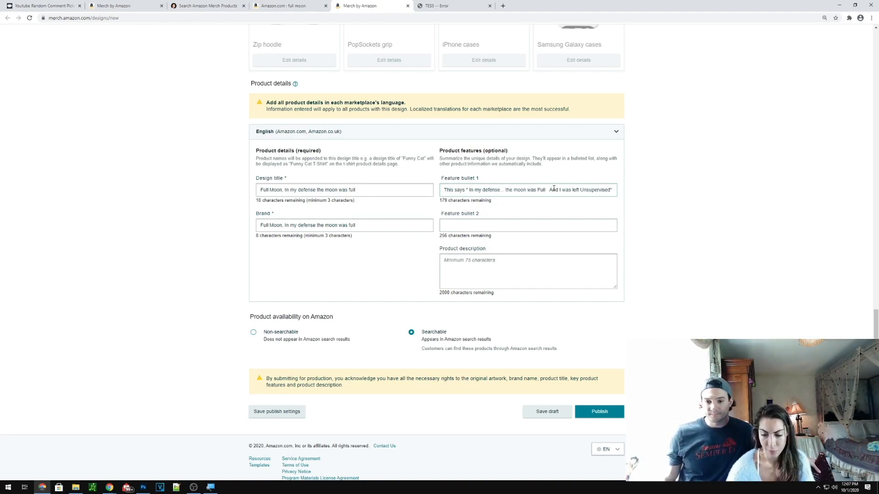
key(BackSpace)
key(Delete)
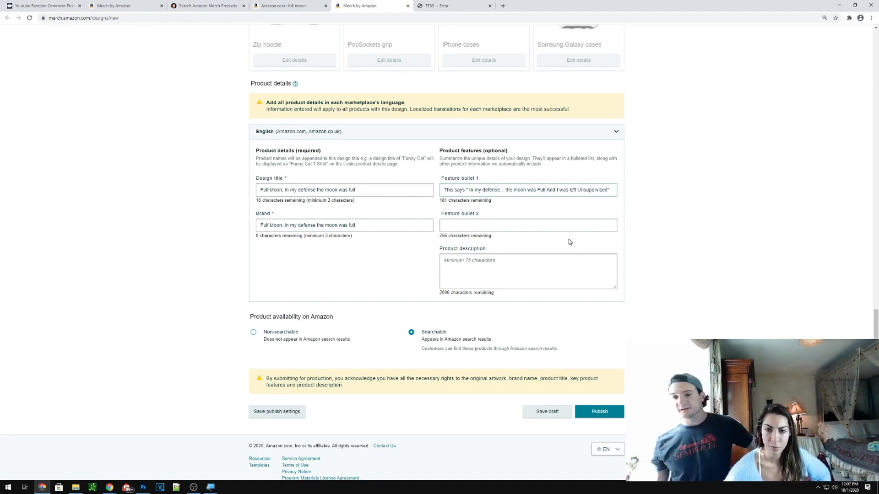
Step: Fill in feature bullet 2 with "This is a perfect gift for a moon lover."
click(561, 229)
text(This is a perfect gift for a moon lover.)
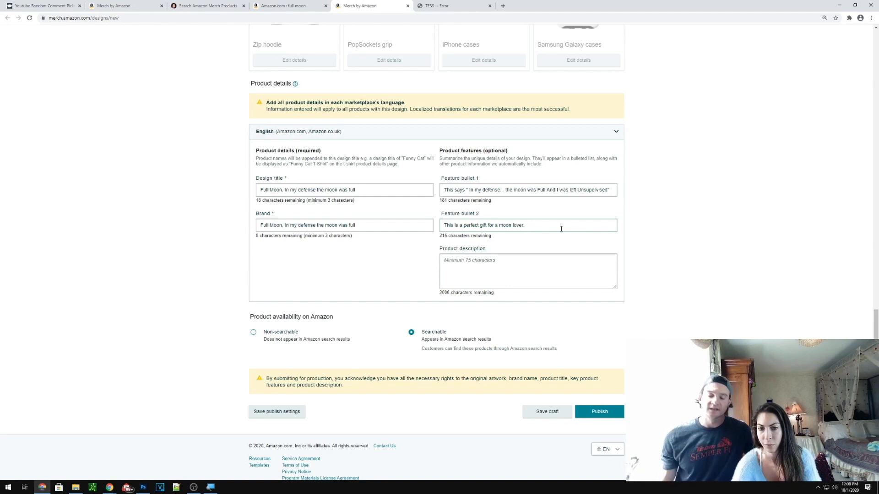
click(522, 274)
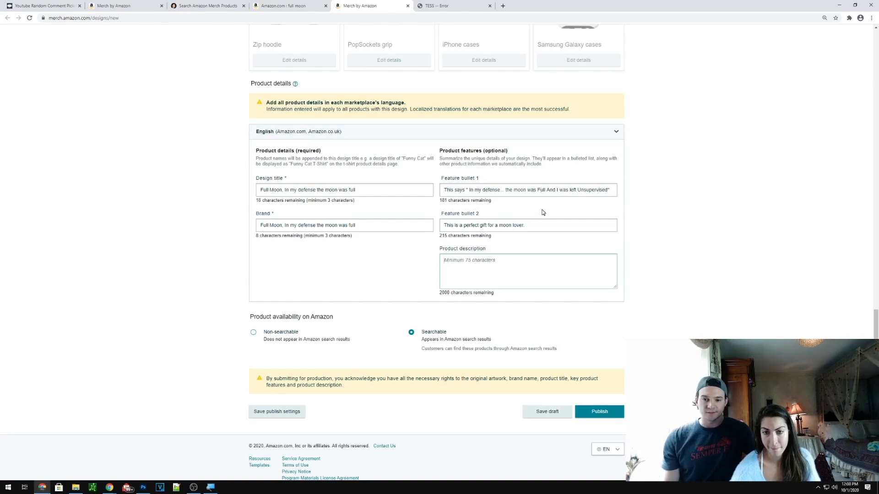
Step: Reword the end of feature bullet 2 to "for a moon, luna lover."
click(549, 225)
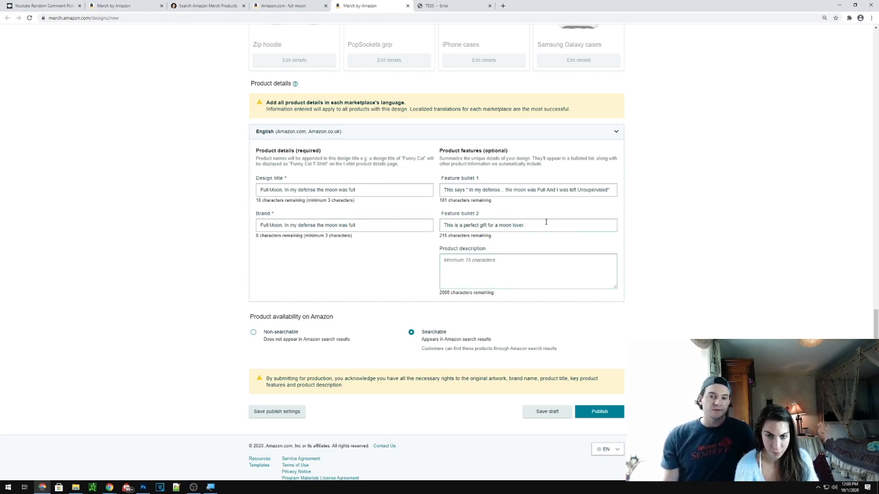
key(BackSpace)
key(BackSpace)
key(BackSpace)
key(BackSpace)
text(luna lover.)
Step: Copy the design title "Full Moon, In my defense the moon was full" into the product description
click(508, 272)
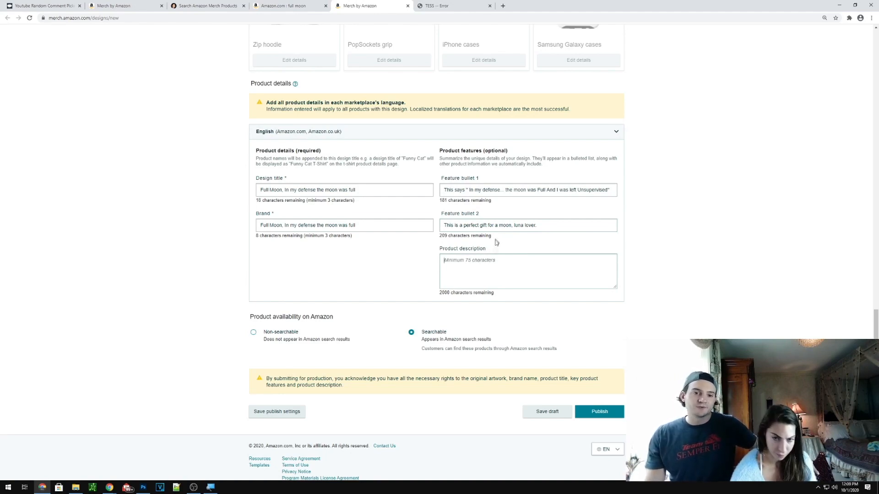
scroll(468, 283, down, 1)
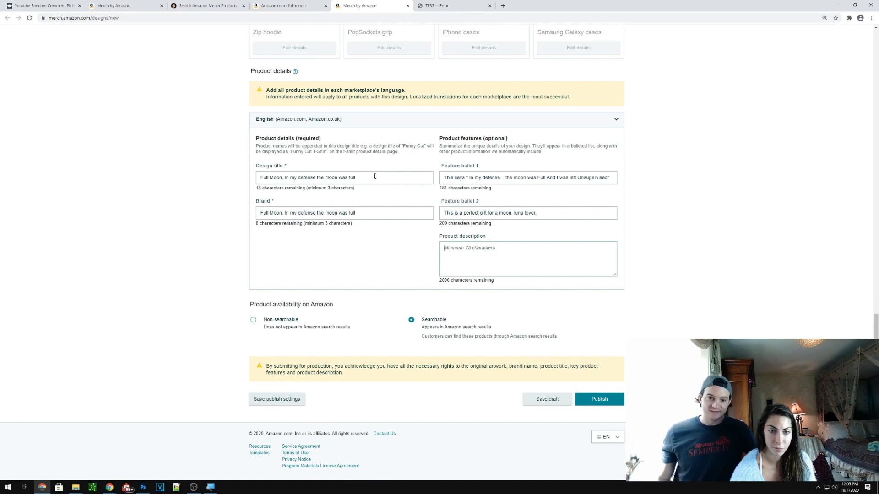
drag(376, 178, 204, 178)
key(ctrl+c)
click(517, 253)
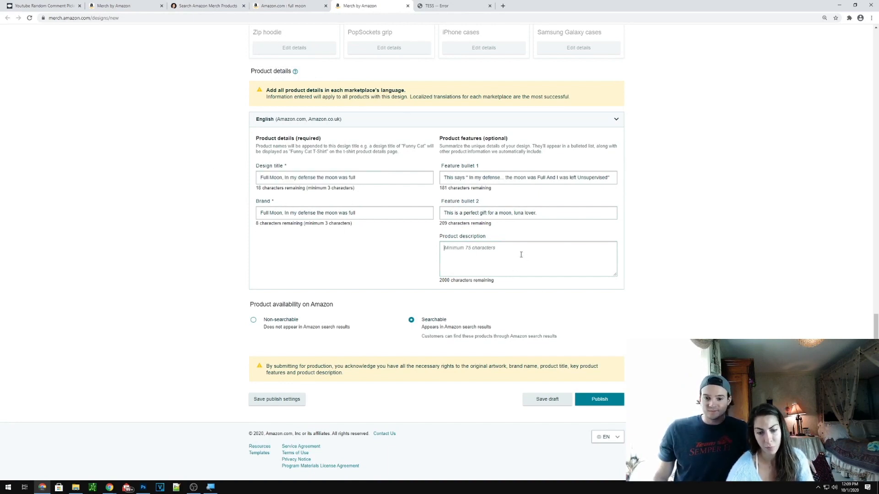
key(ctrl+v)
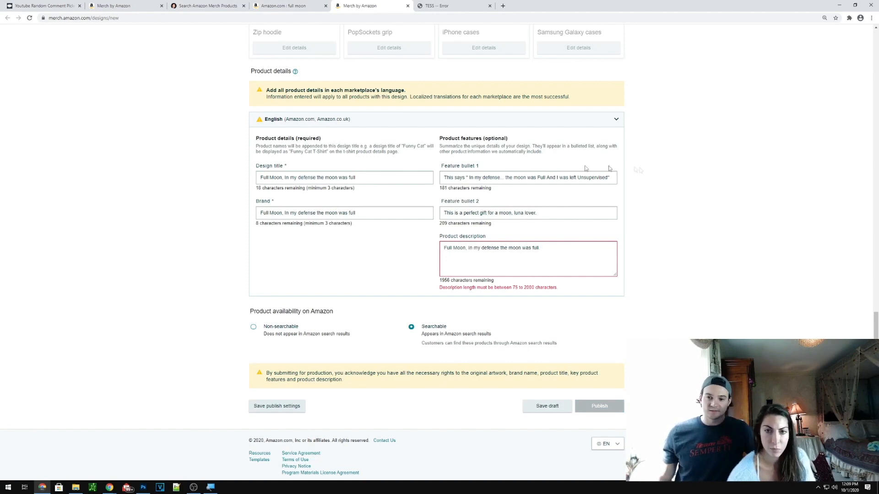
Step: Append feature bullet 1's text to the product description as a second sentence and fix the spacing and punctuation between them
double_click(481, 179)
triple_click(481, 179)
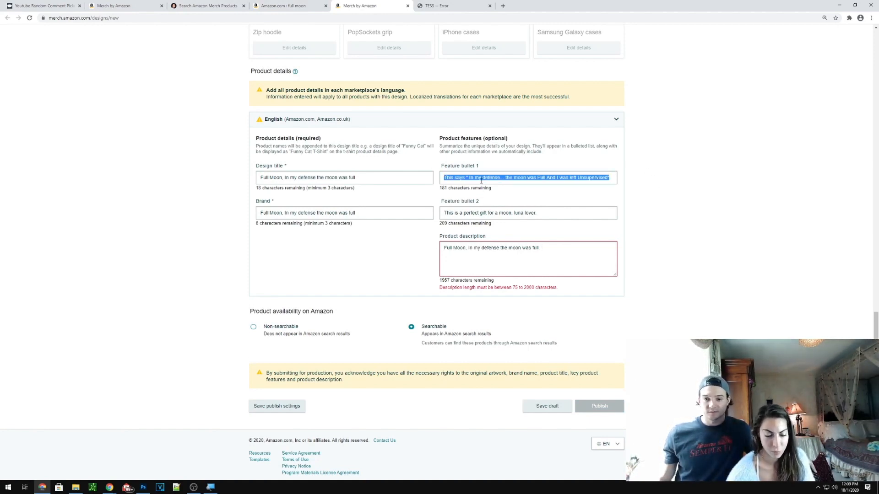
click(549, 247)
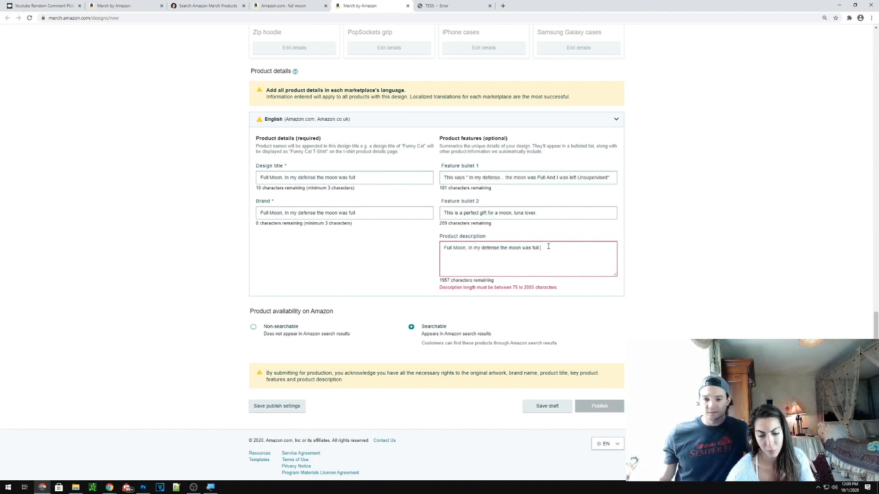
key(ctrl+v)
click(544, 248)
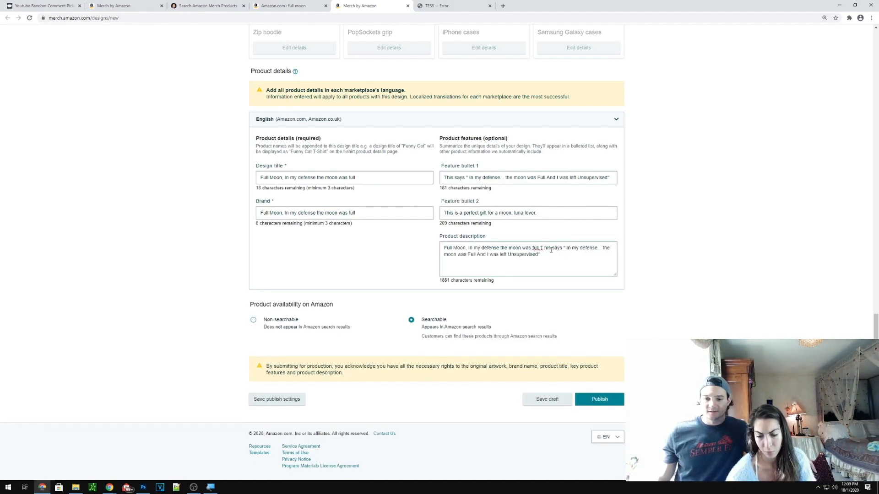
key(BackSpace)
key(Left)
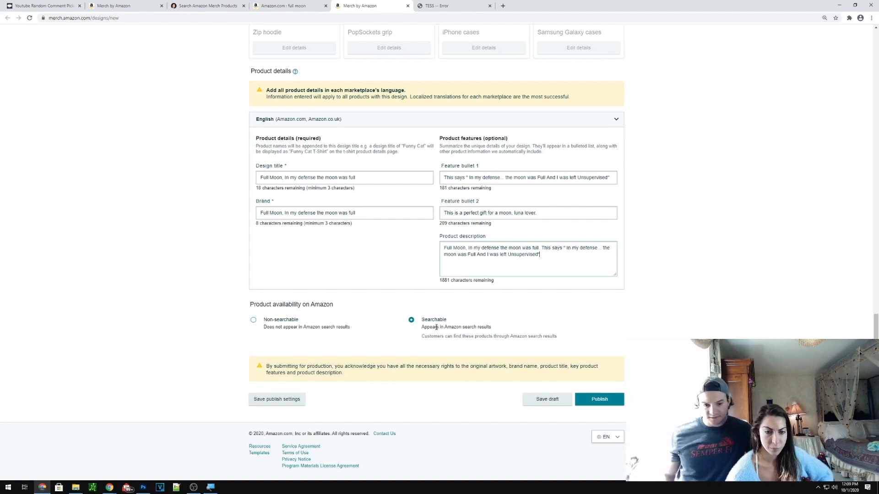
Step: Publish the searchable Standard t-shirt listing and check its review status on the PrettyMerch dashboard
click(599, 400)
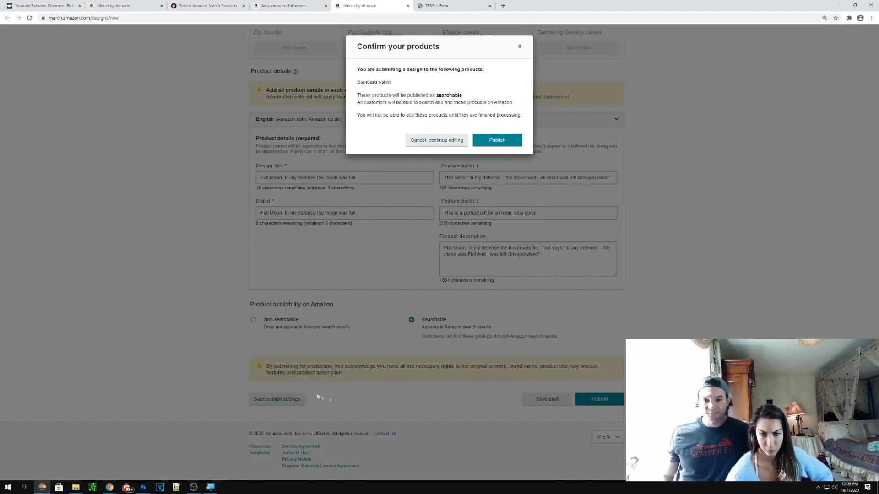
click(499, 141)
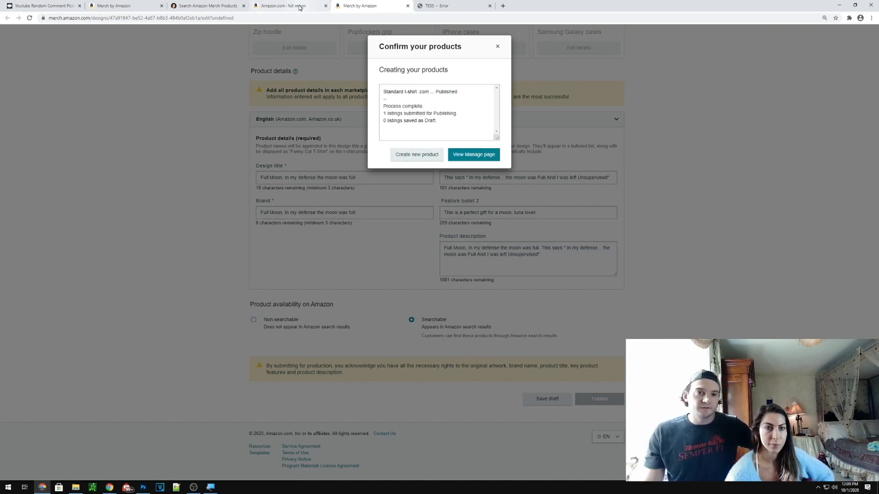
click(136, 7)
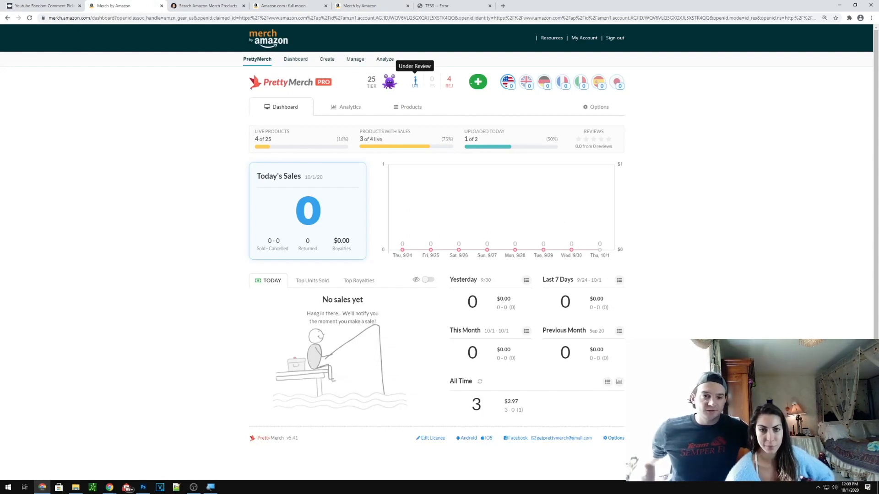
scroll(683, 232, down, 1)
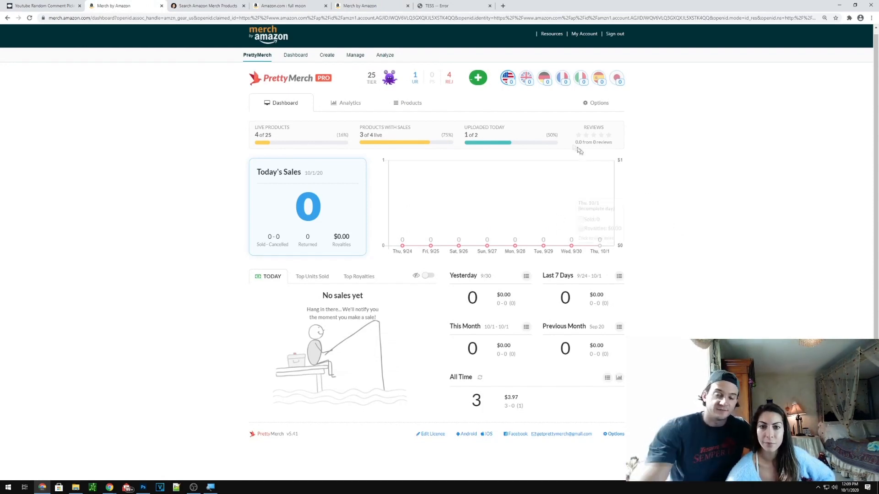